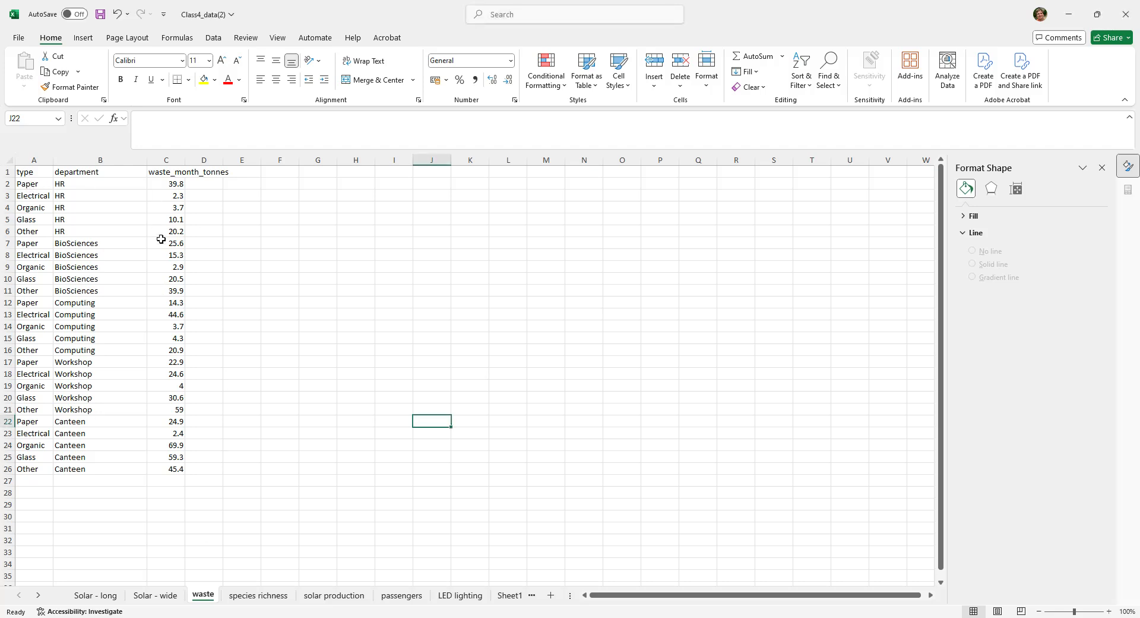
- Try a 2-D clustered column chart on the waste data in A2:C26 and delete the chart
{"action": "left_click", "coordinate": [27, 181]}
{"action": "left_click_drag", "start_coordinate": [26, 182], "coordinate": [174, 474]}
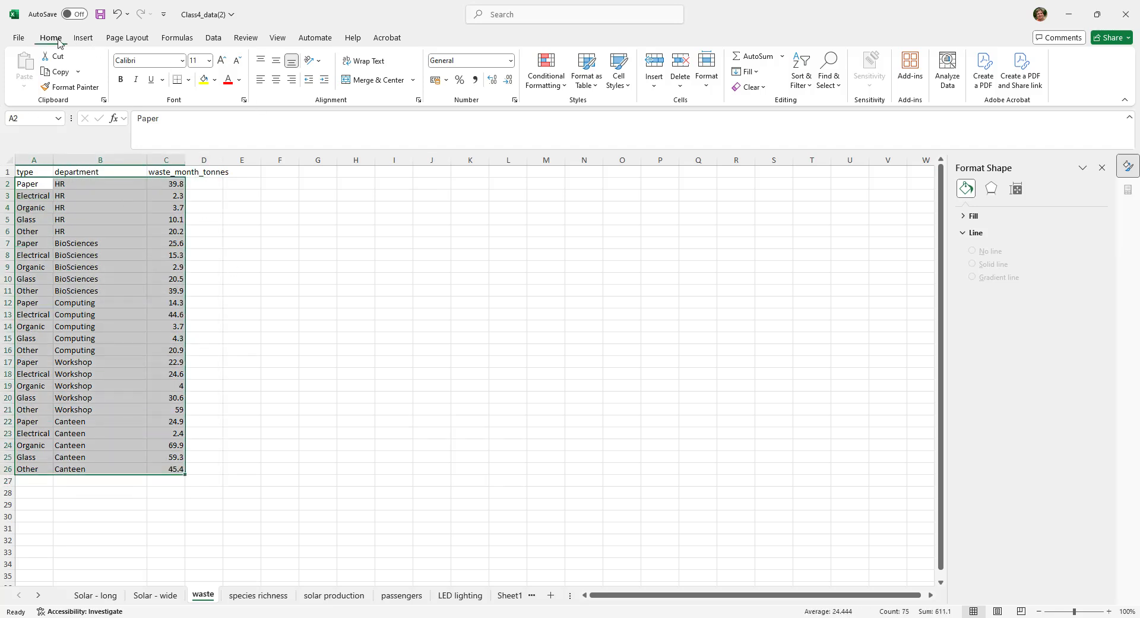
{"action": "left_click", "coordinate": [83, 40]}
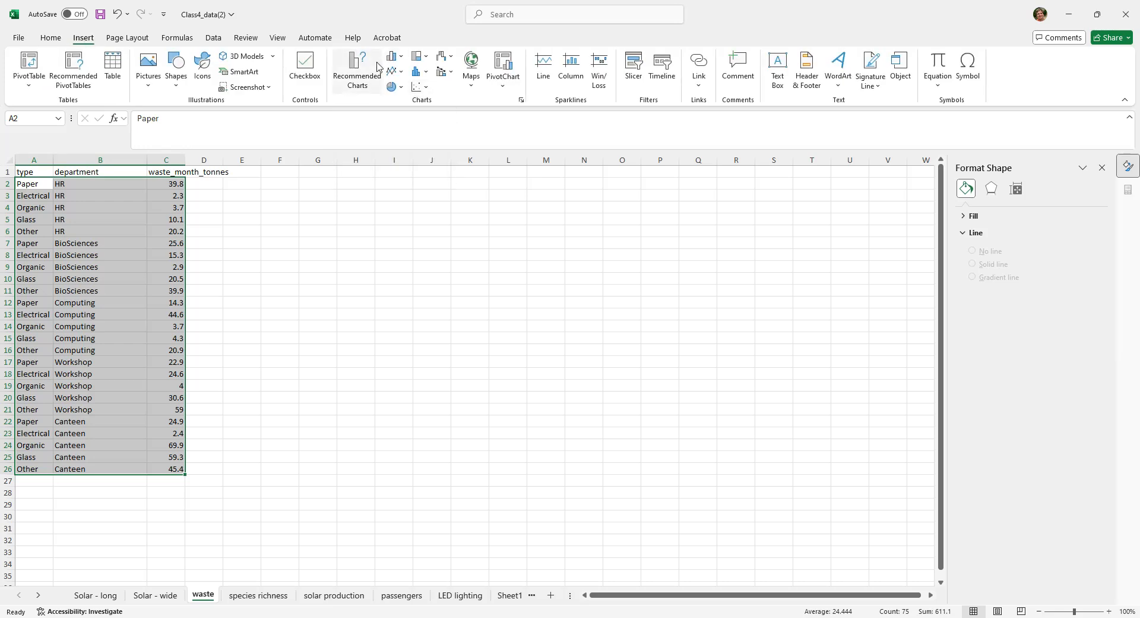
{"action": "left_click", "coordinate": [395, 57]}
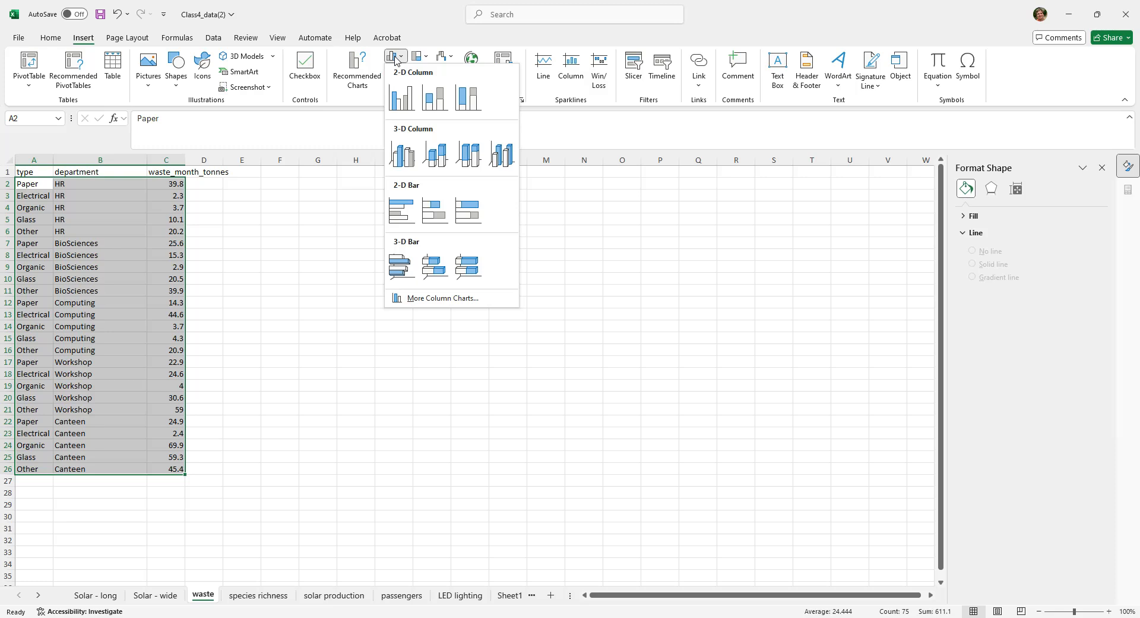
{"action": "left_click", "coordinate": [402, 97]}
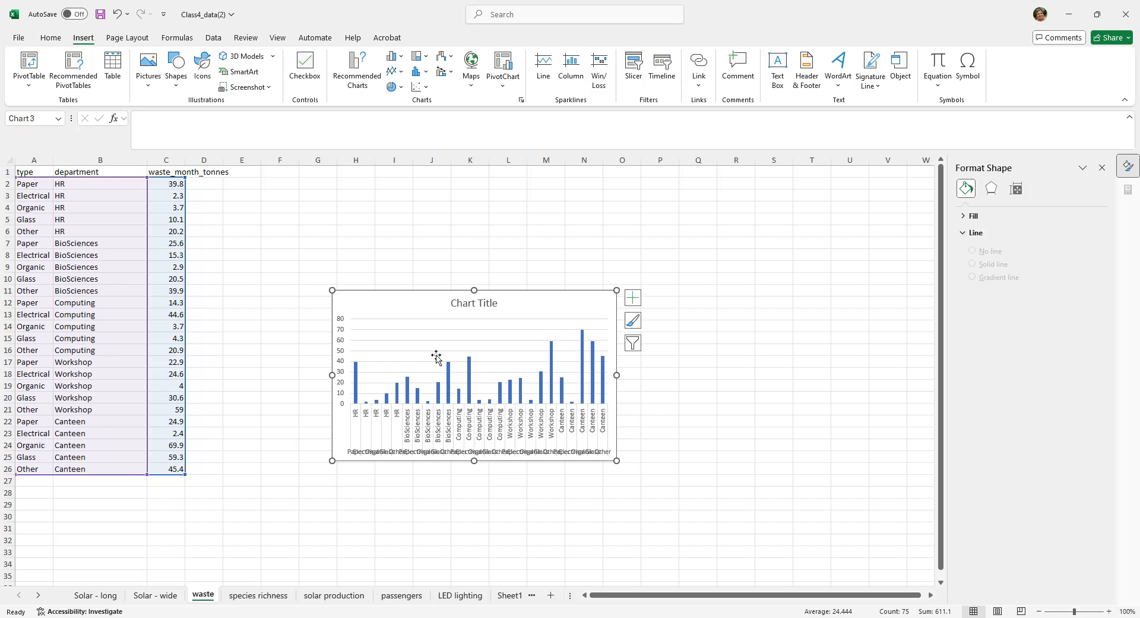
{"action": "mouse_move", "coordinate": [471, 375]}
{"action": "key", "text": "Delete"}
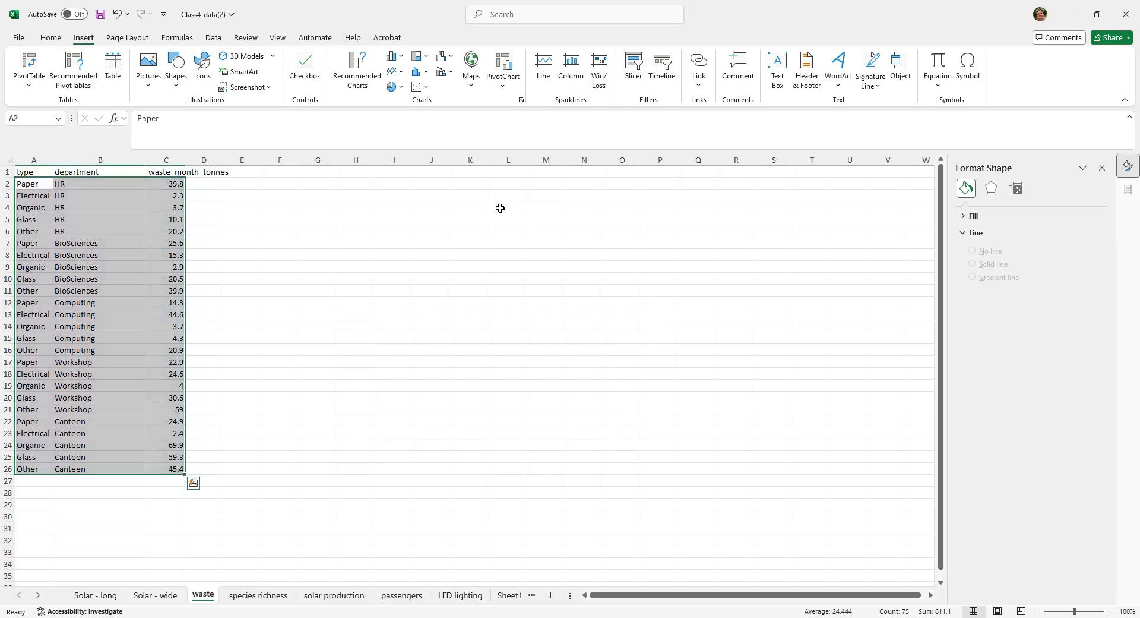
{"action": "left_click", "coordinate": [502, 248]}
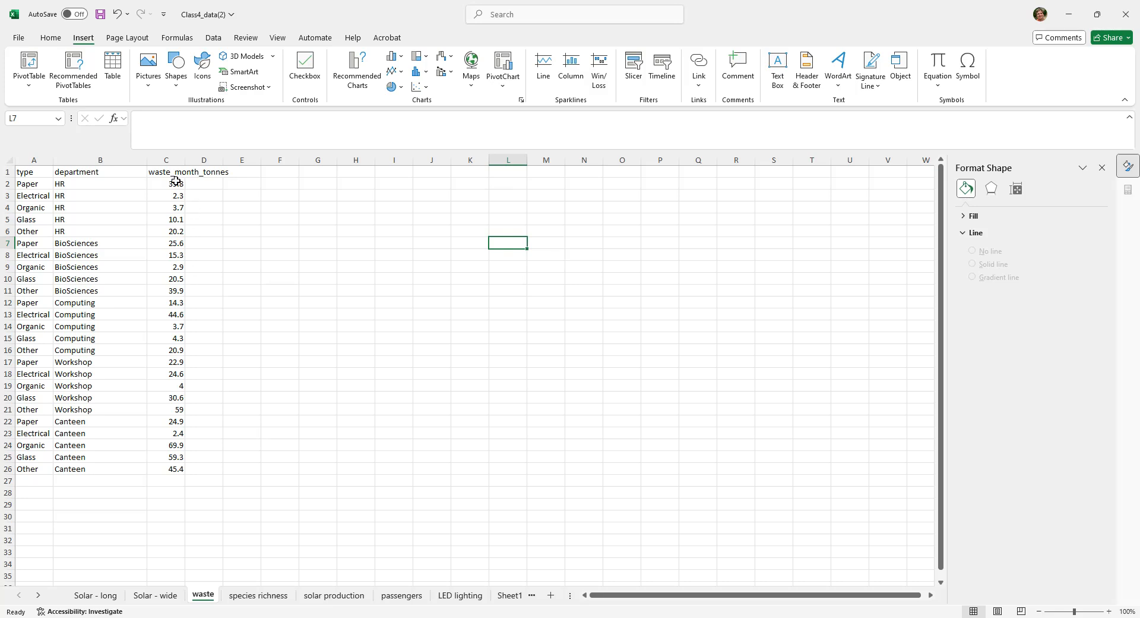
- Add an AutoSum total of the monthly waste values C2:C26 in cell C27
{"action": "left_click_drag", "start_coordinate": [174, 184], "coordinate": [175, 463]}
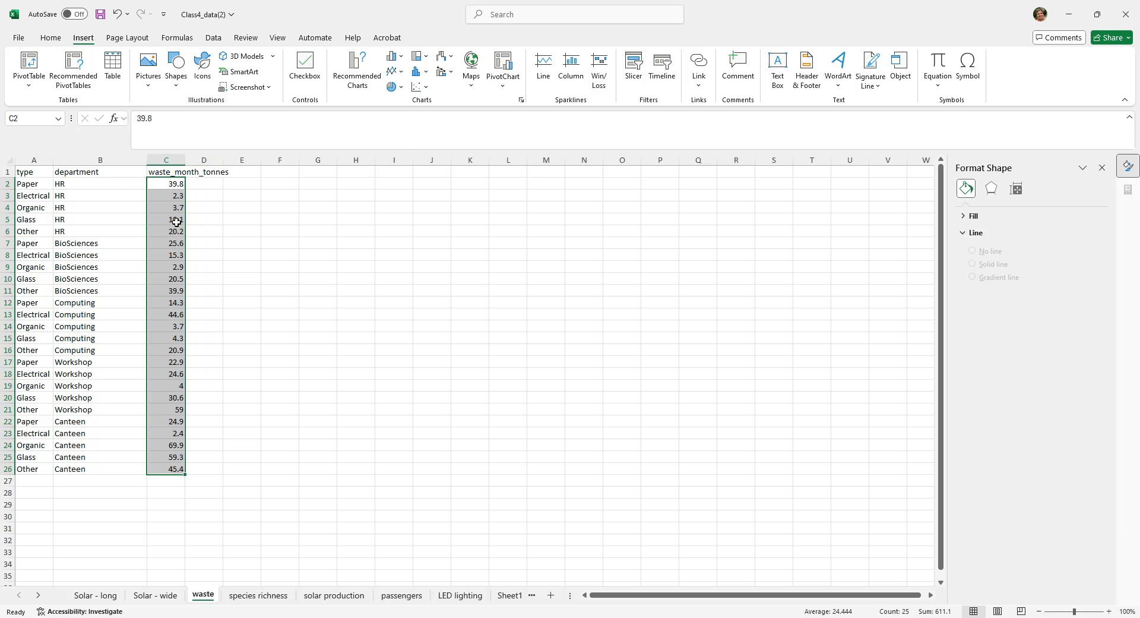
{"action": "left_click", "coordinate": [164, 184]}
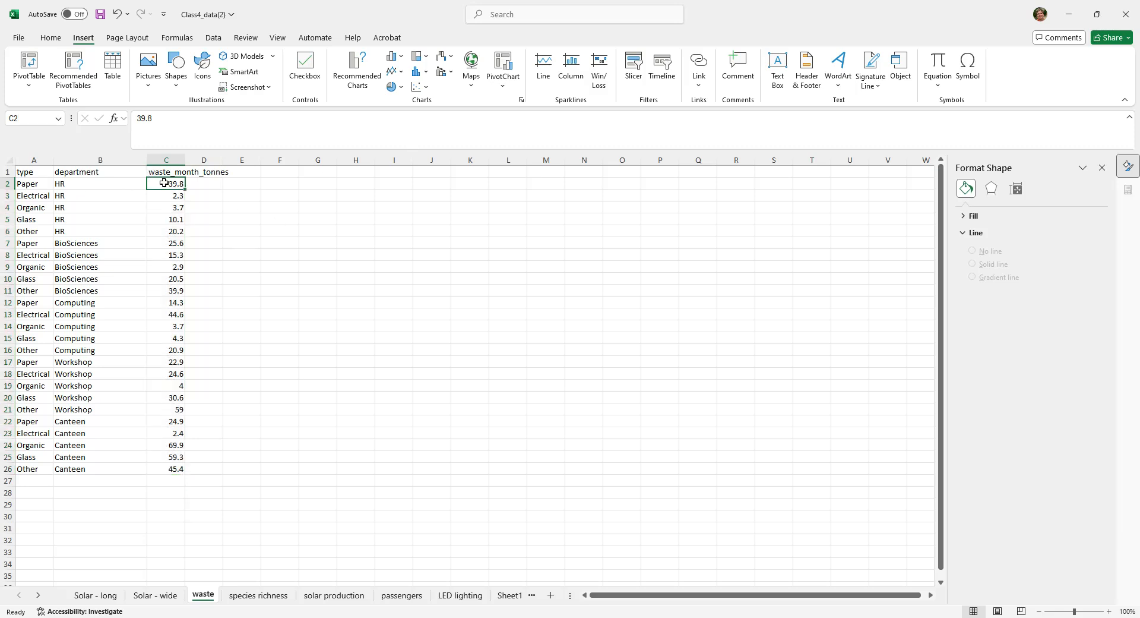
{"action": "left_click_drag", "start_coordinate": [164, 184], "coordinate": [156, 463]}
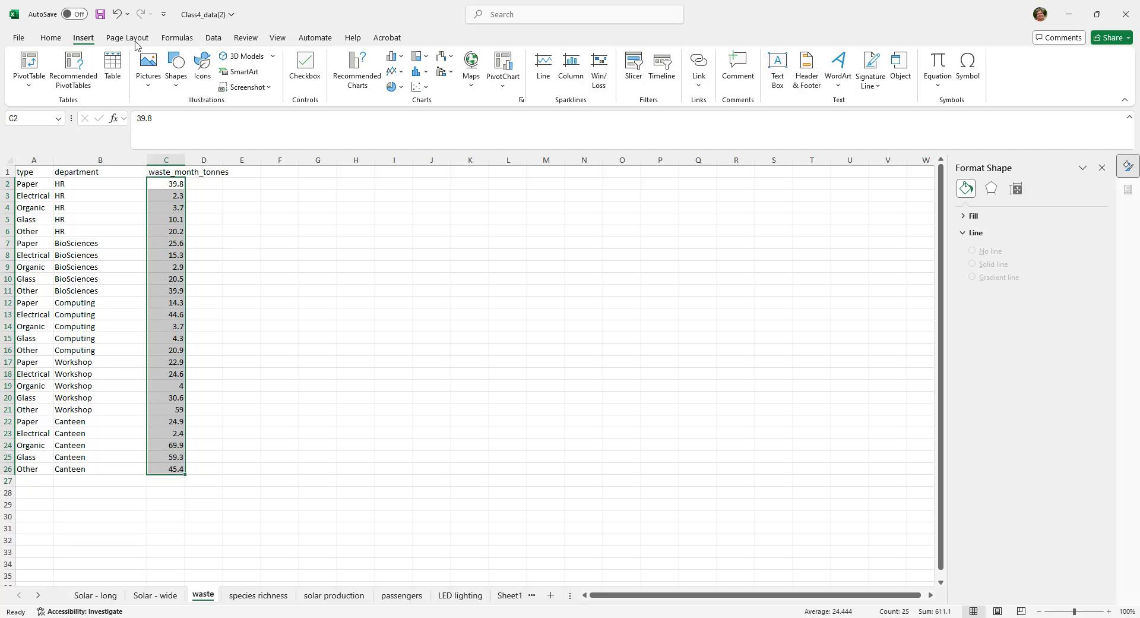
{"action": "left_click", "coordinate": [59, 41]}
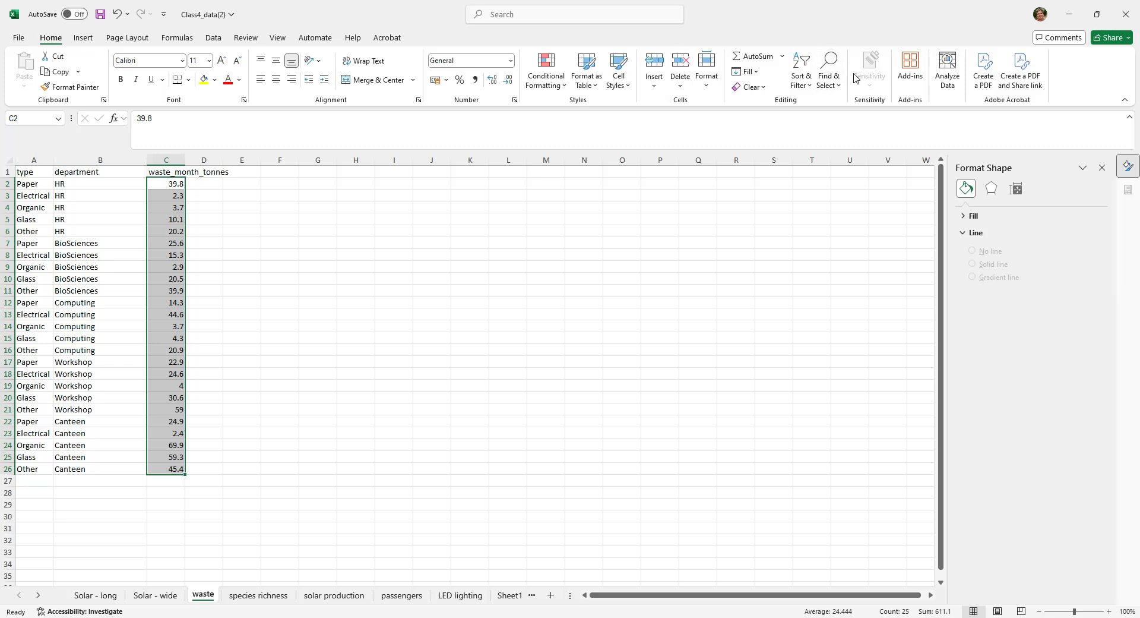
{"action": "left_click", "coordinate": [755, 58]}
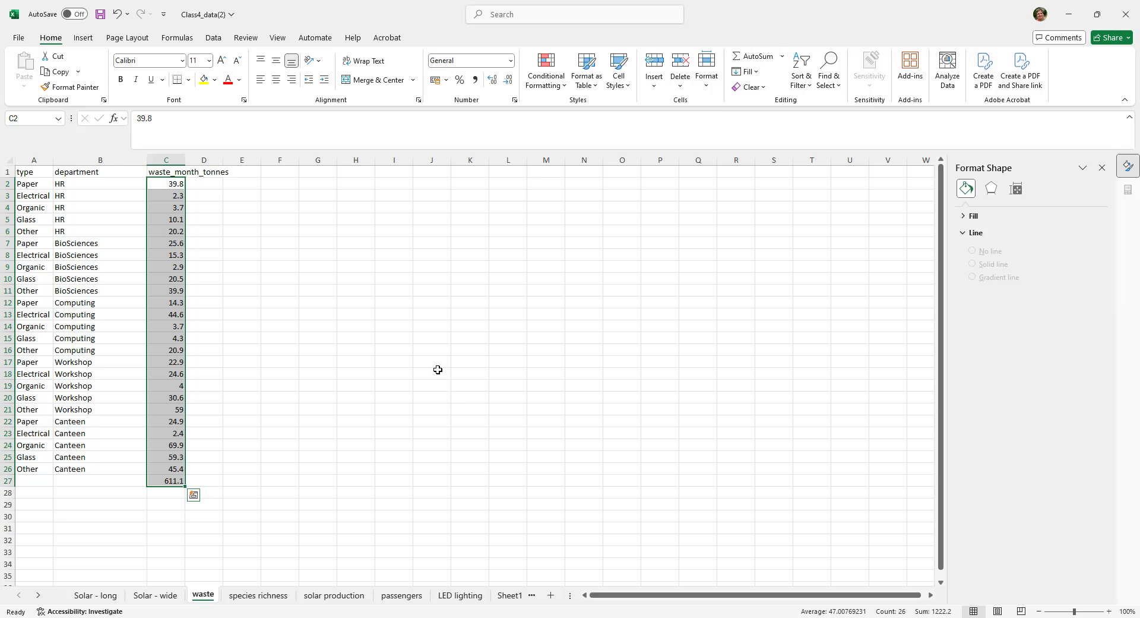
{"action": "left_click", "coordinate": [163, 482]}
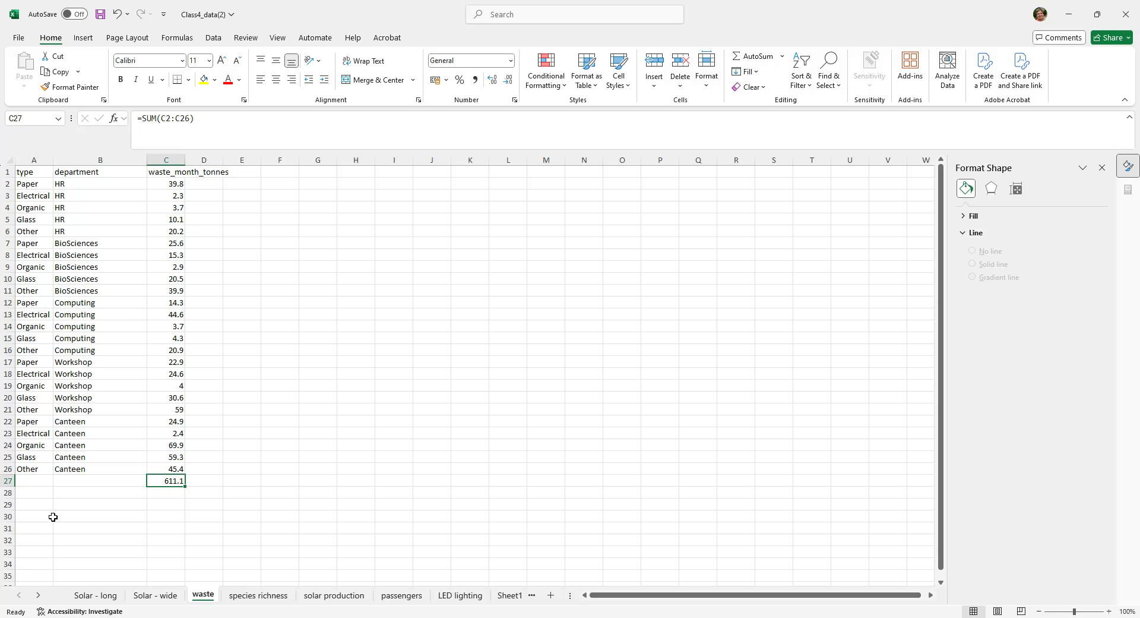
- Copy the five waste types from A2:A6 into the cells starting at A29
{"action": "left_click", "coordinate": [38, 504]}
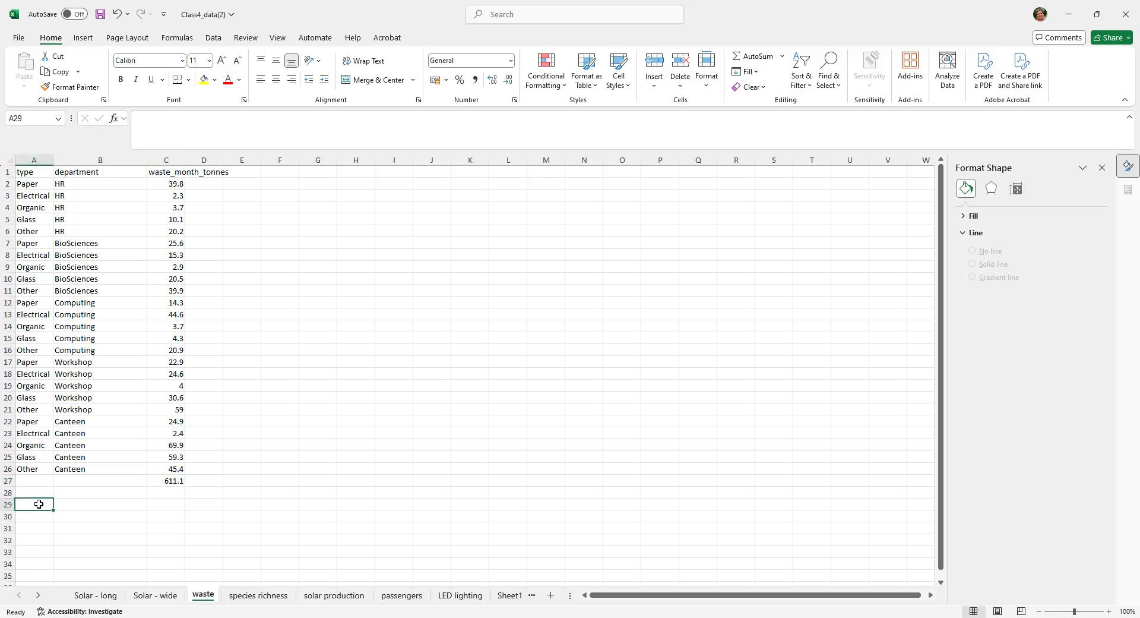
{"action": "left_click_drag", "start_coordinate": [27, 185], "coordinate": [32, 230]}
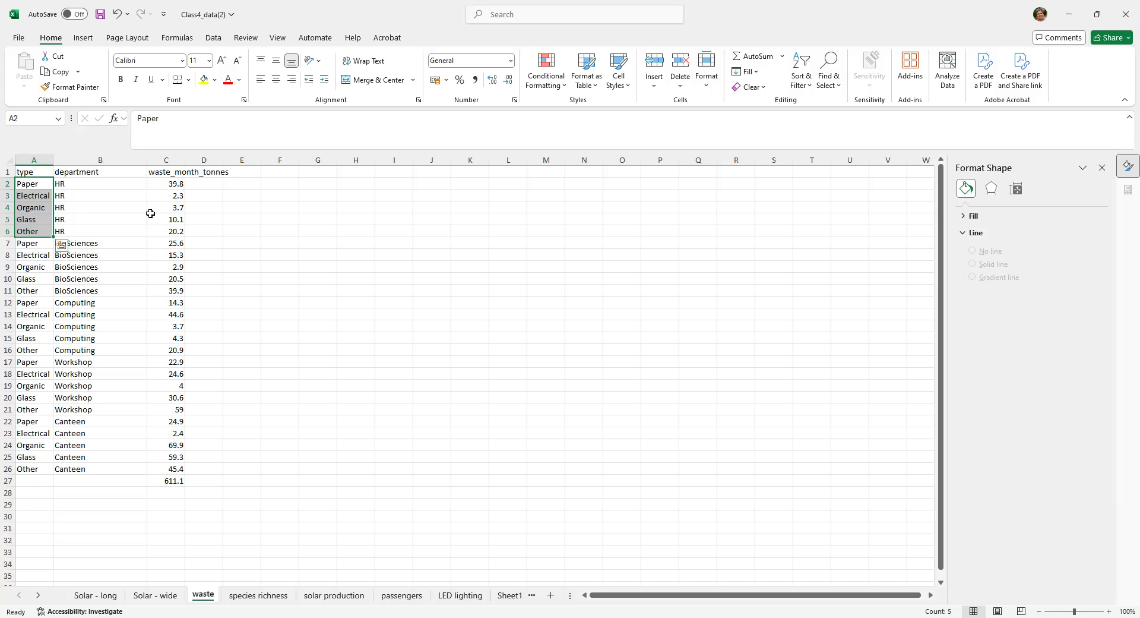
{"action": "key", "text": "ctrl+c"}
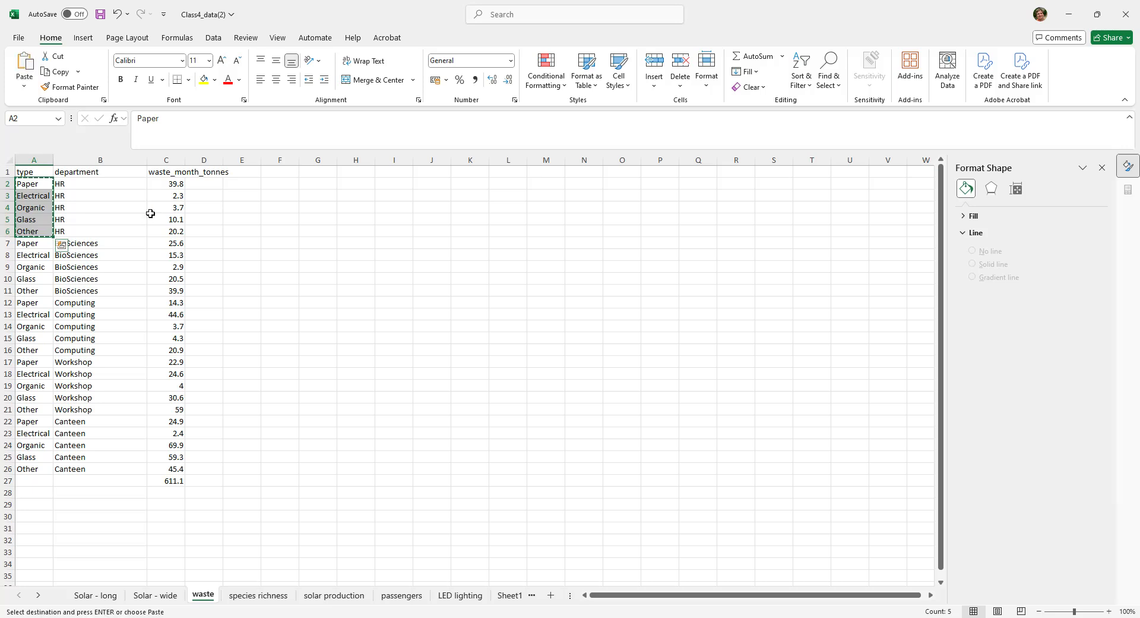
{"action": "left_click", "coordinate": [40, 505]}
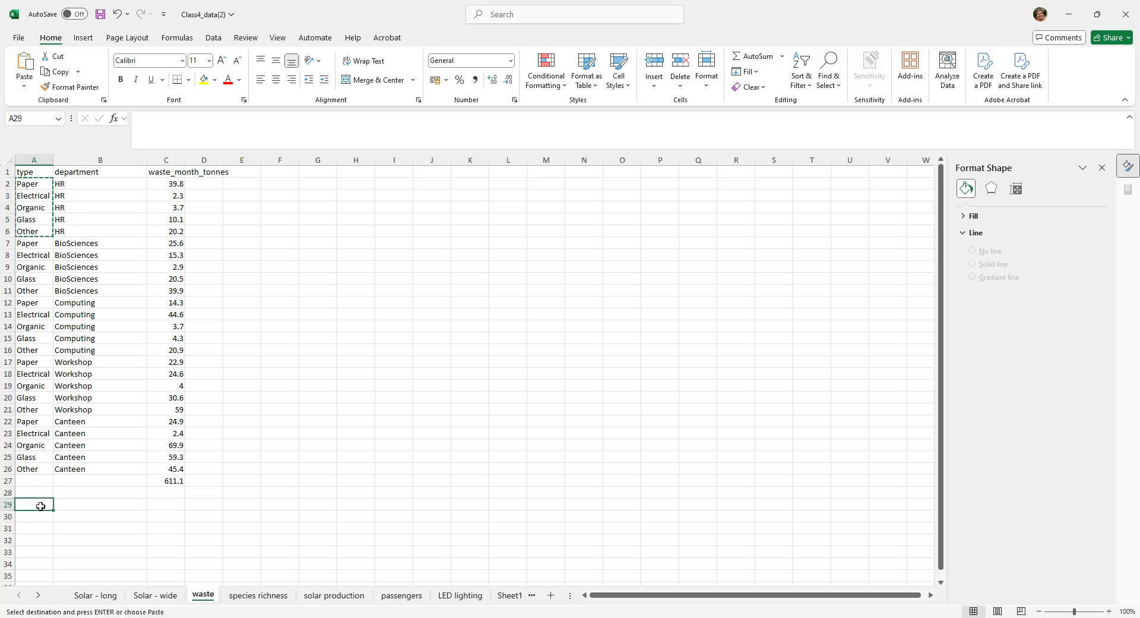
{"action": "key", "text": "ctrl+v"}
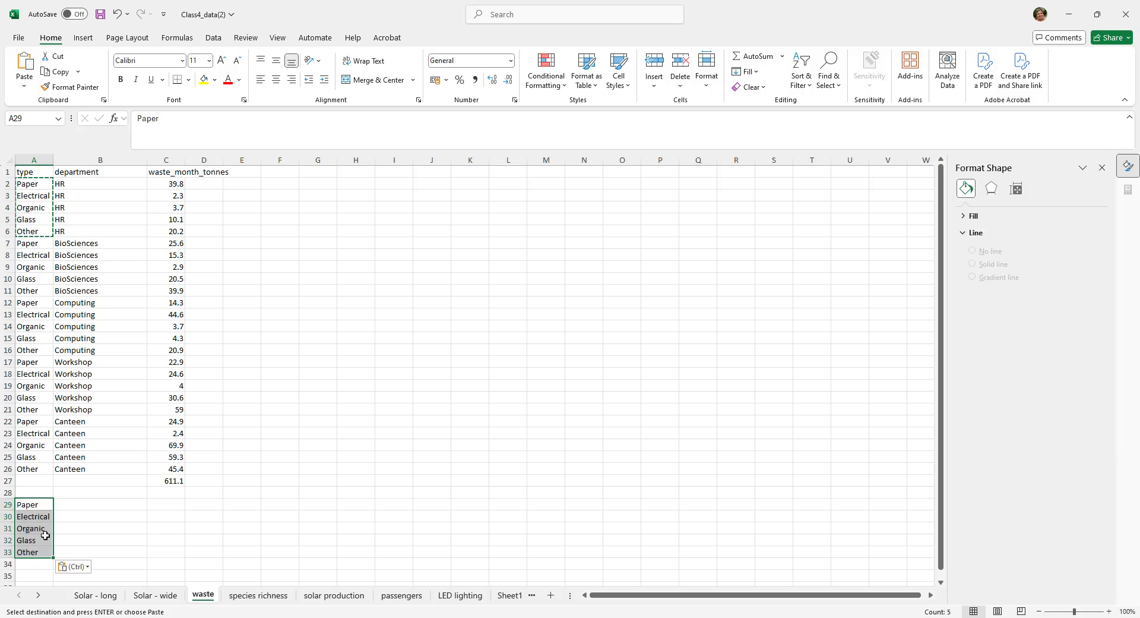
- Start a SUMIF formula in B29 beside Paper, with the waste types A2:A26 as its range
{"action": "left_click", "coordinate": [85, 504]}
{"action": "type", "text": "+"}
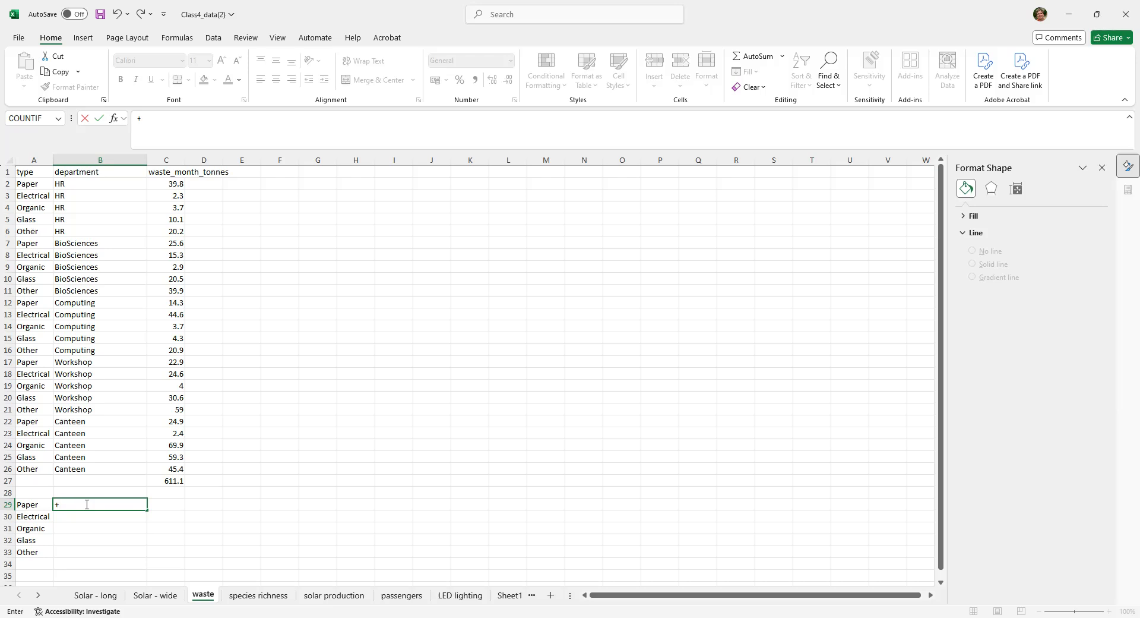
{"action": "type", "text": "SU"}
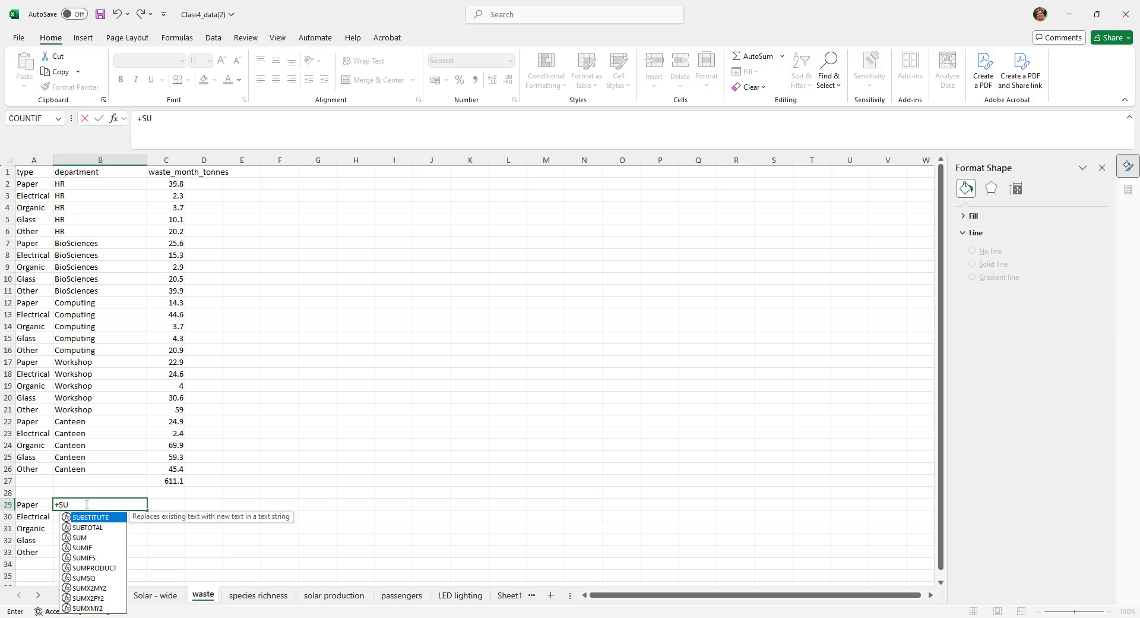
{"action": "type", "text": "MIF"}
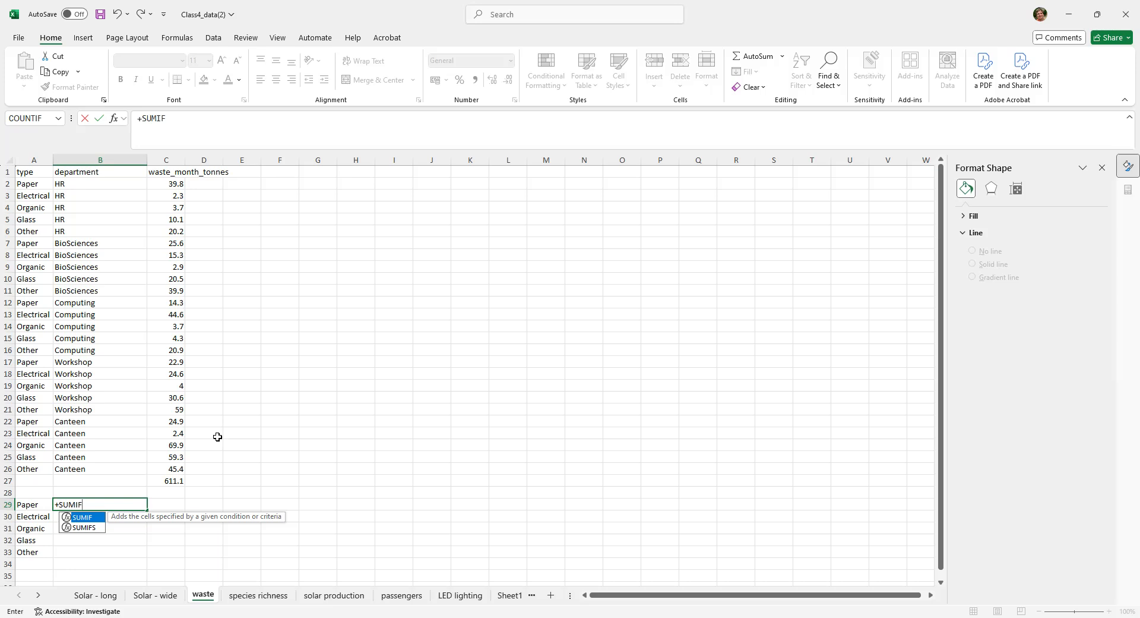
{"action": "type", "text": "("}
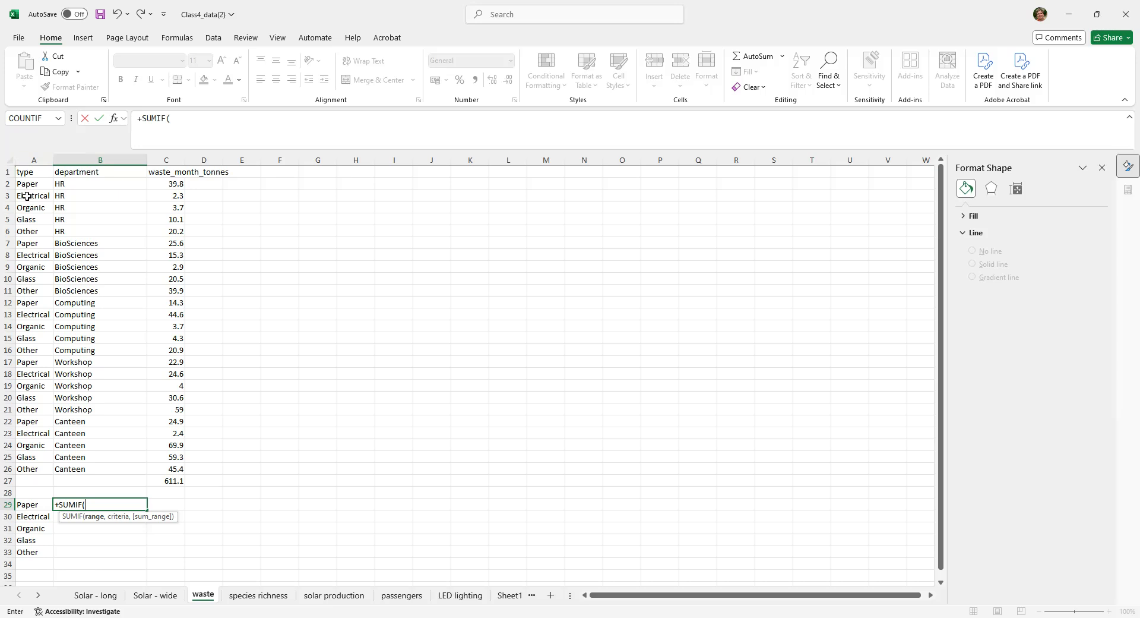
{"action": "left_click_drag", "start_coordinate": [24, 185], "coordinate": [19, 425]}
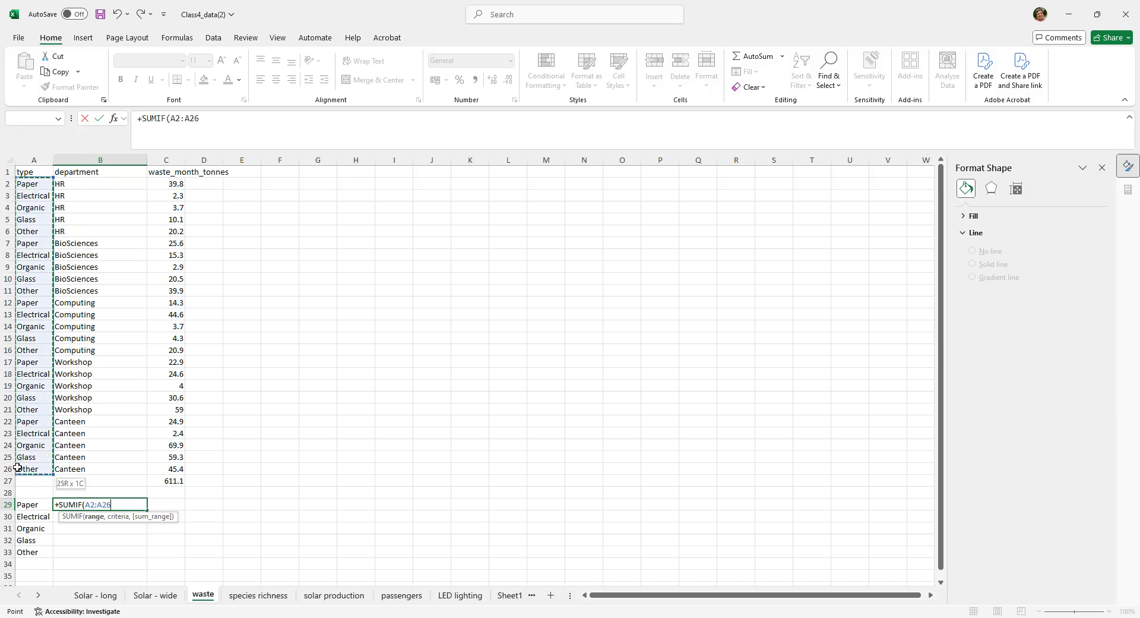
{"action": "left_click_drag", "start_coordinate": [17, 468], "coordinate": [18, 467]}
{"action": "type", "text": ","}
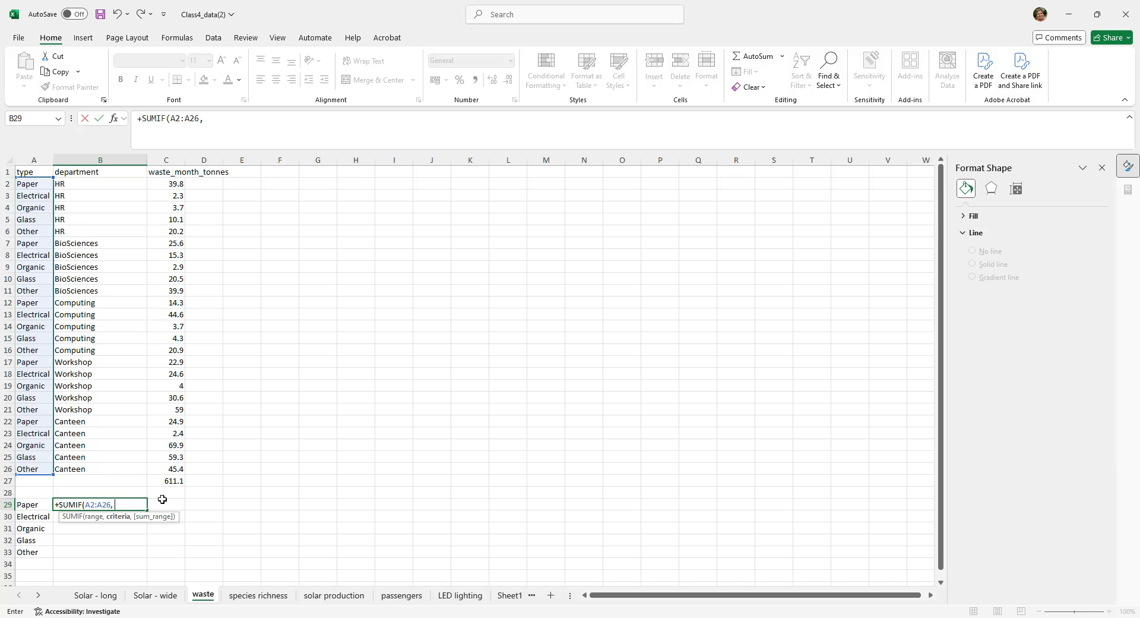
- Complete the SUMIF formula in B29 with the criterion "Paper" and the sum range C2:C26
{"action": "type", "text": "paper"}
{"action": "key", "text": "BackSpace"}
{"action": "key", "text": "BackSpace"}
{"action": "key", "text": "BackSpace"}
{"action": "key", "text": "BackSpace"}
{"action": "key", "text": "BackSpace"}
{"action": "type", "text": "Paper\","}
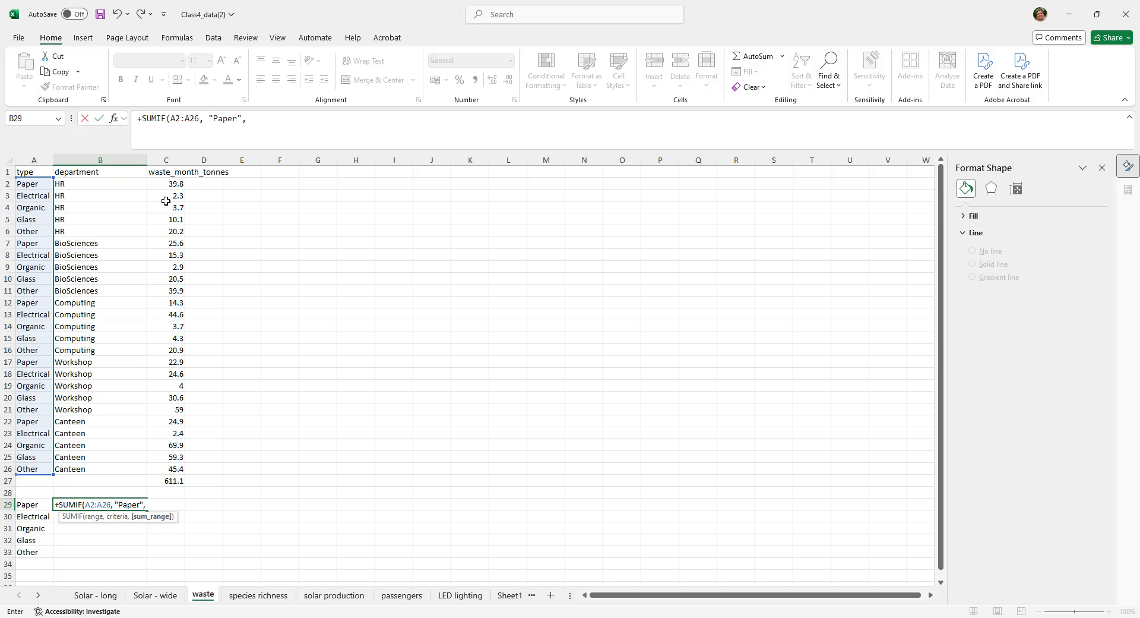
{"action": "left_click_drag", "start_coordinate": [173, 186], "coordinate": [164, 470]}
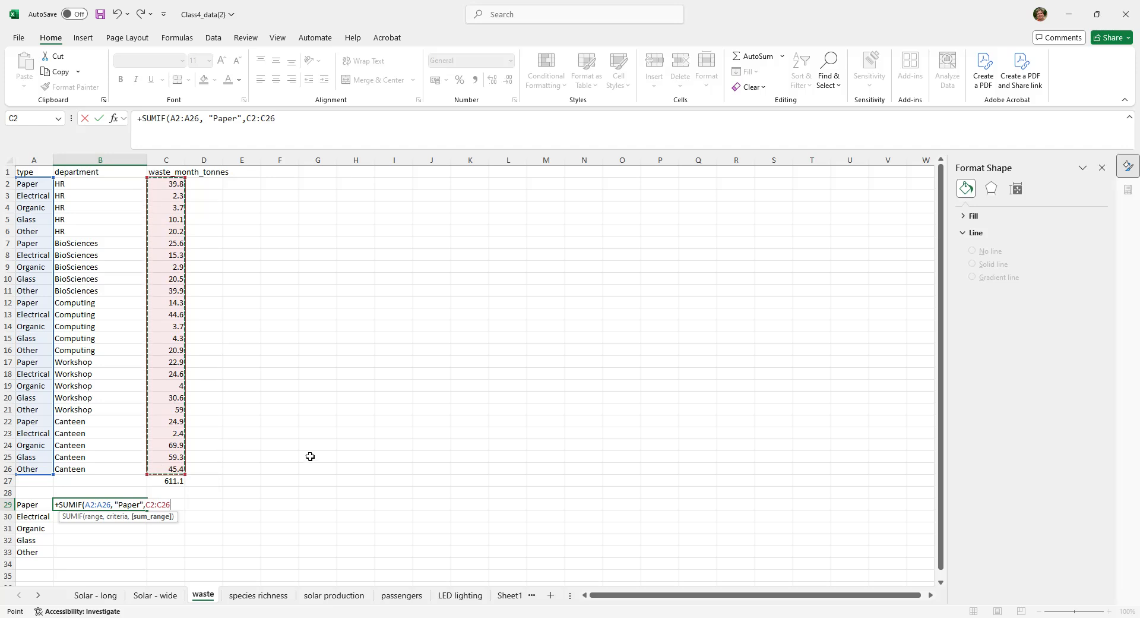
{"action": "type", "text": ")"}
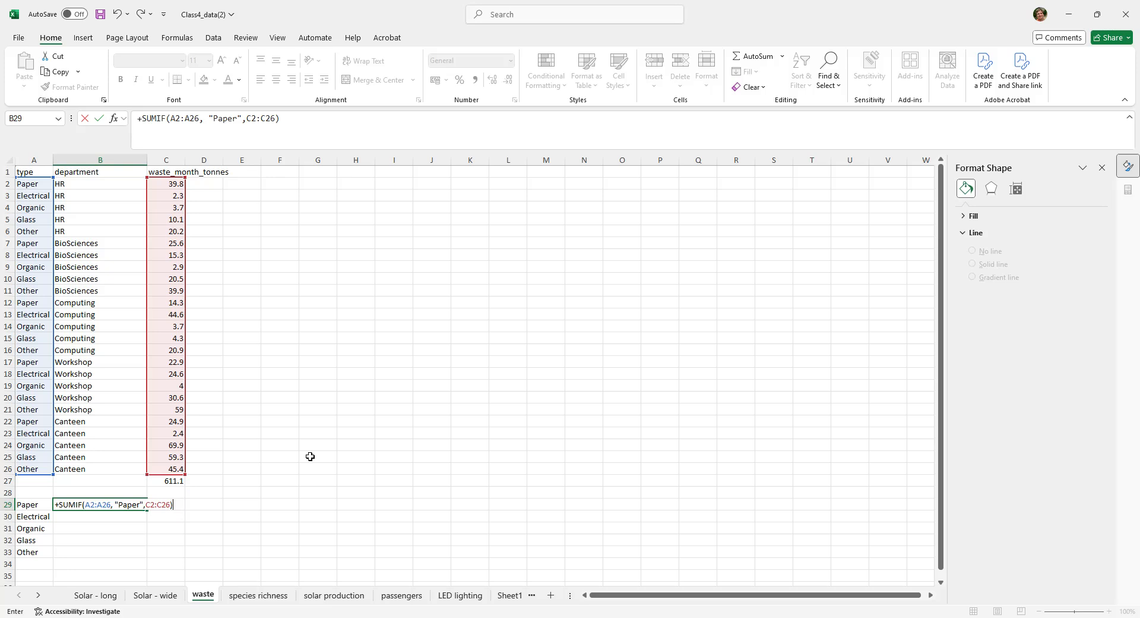
{"action": "key", "text": "Return"}
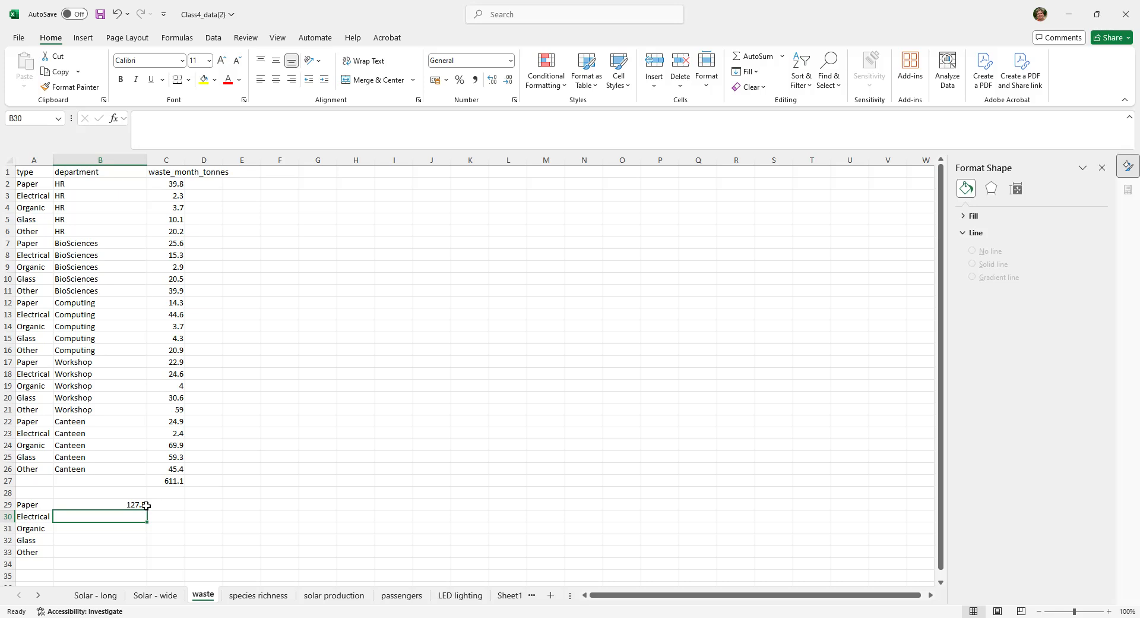
- Copy the SUMIF formula from B29 to B30 beside Electrical and compare the cell references in both cells
{"action": "left_click", "coordinate": [103, 505]}
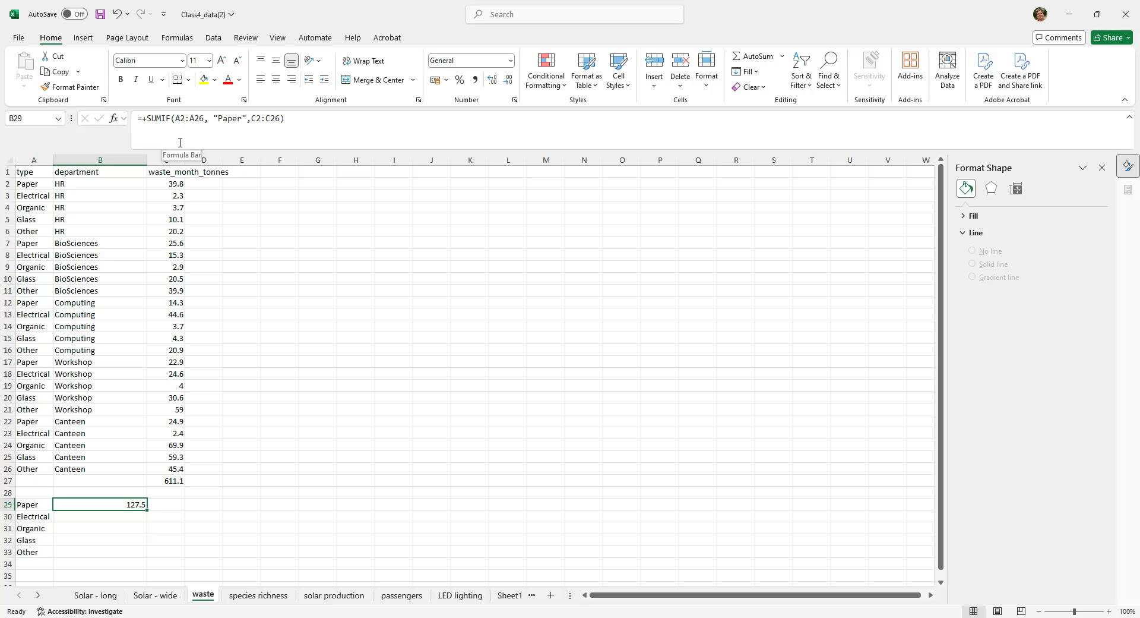
{"action": "left_click", "coordinate": [182, 118]}
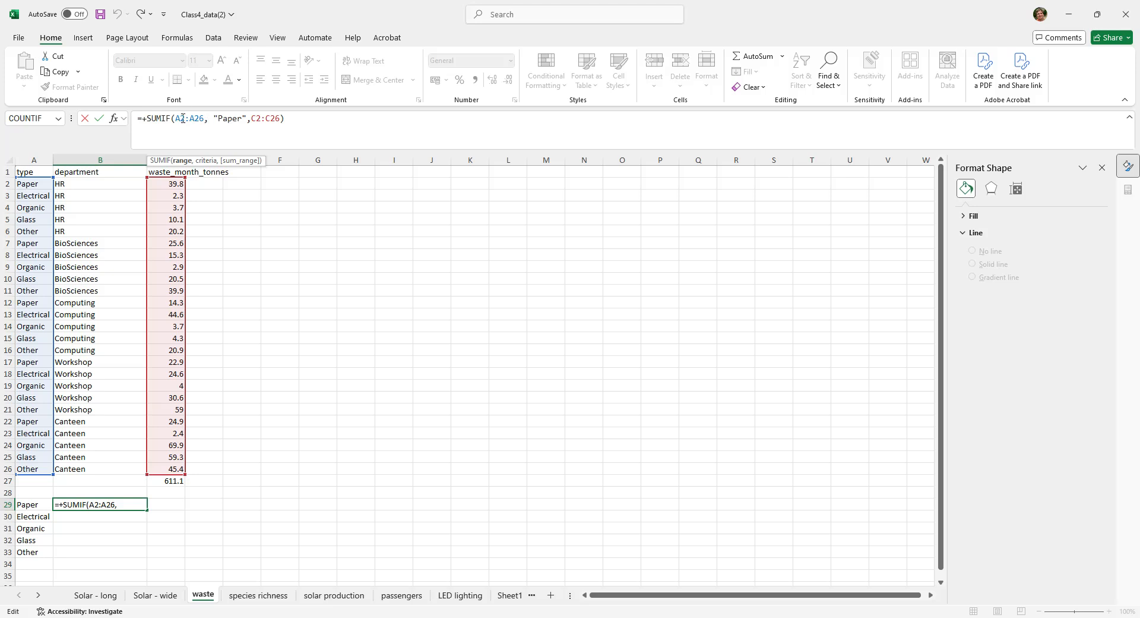
{"action": "left_click_drag", "start_coordinate": [138, 118], "coordinate": [310, 136]}
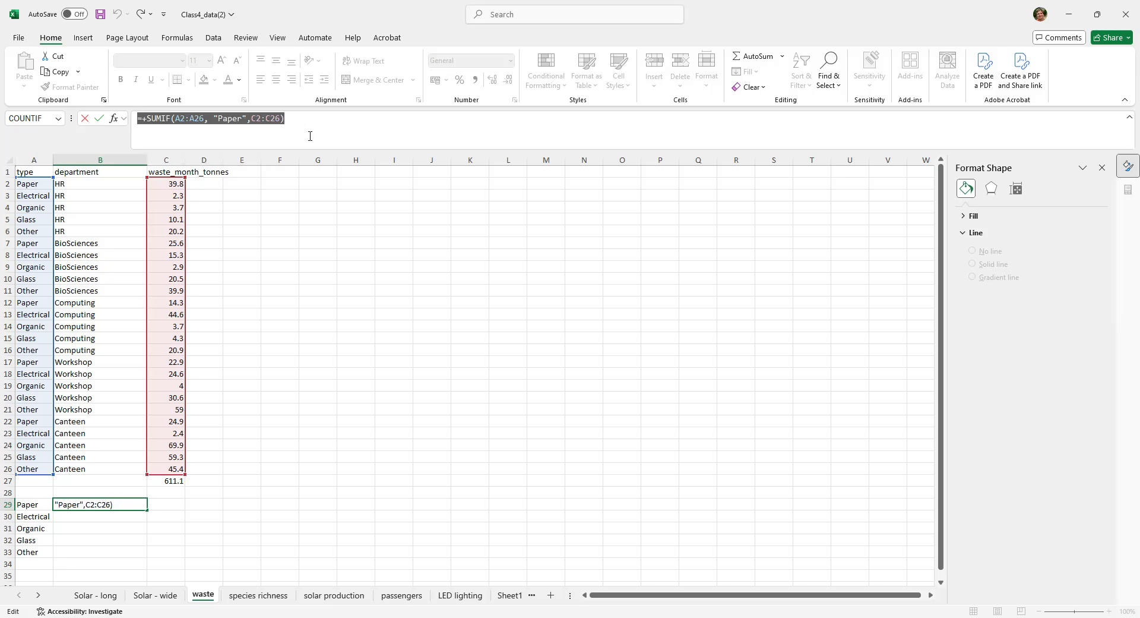
{"action": "left_click", "coordinate": [106, 516]}
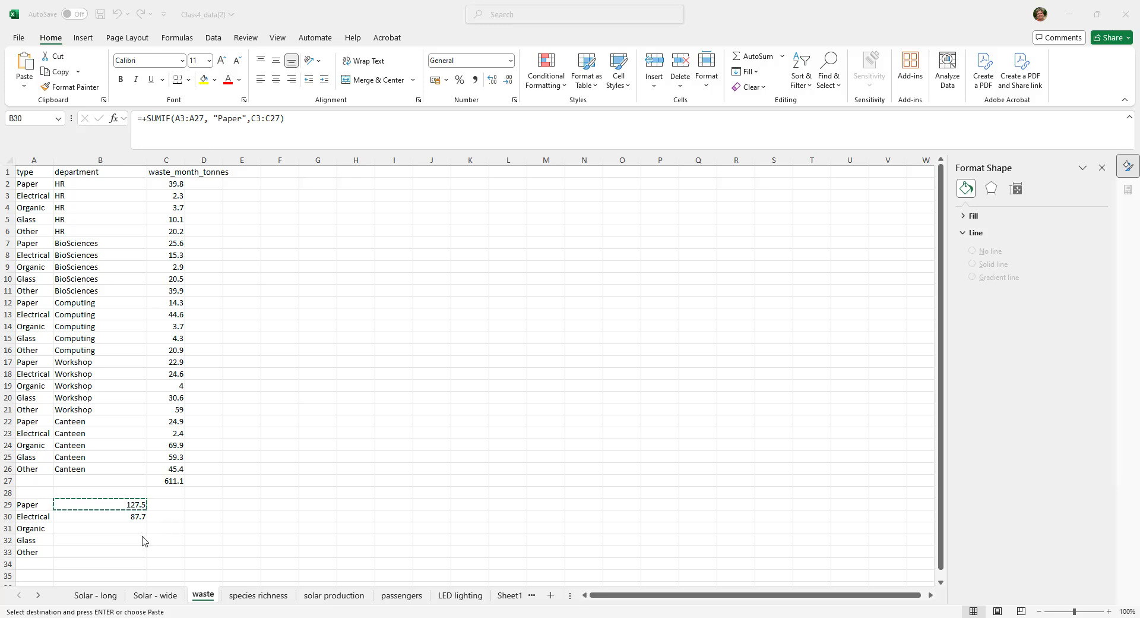
{"action": "key", "text": "ctrl+v"}
{"action": "key", "text": "F2"}
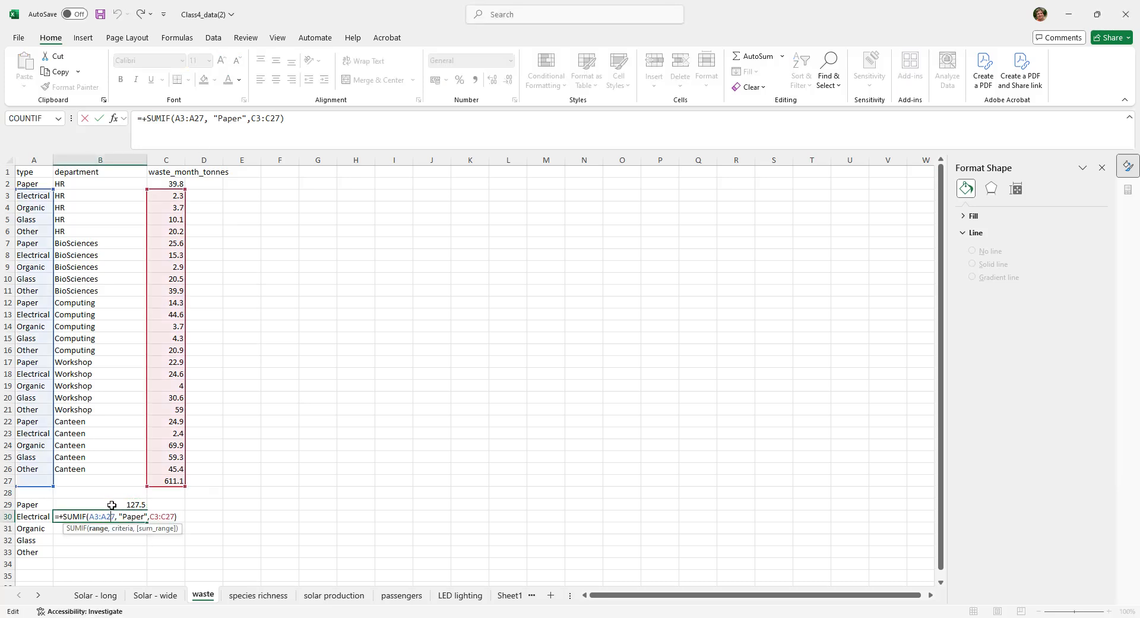
{"action": "key", "text": "Escape"}
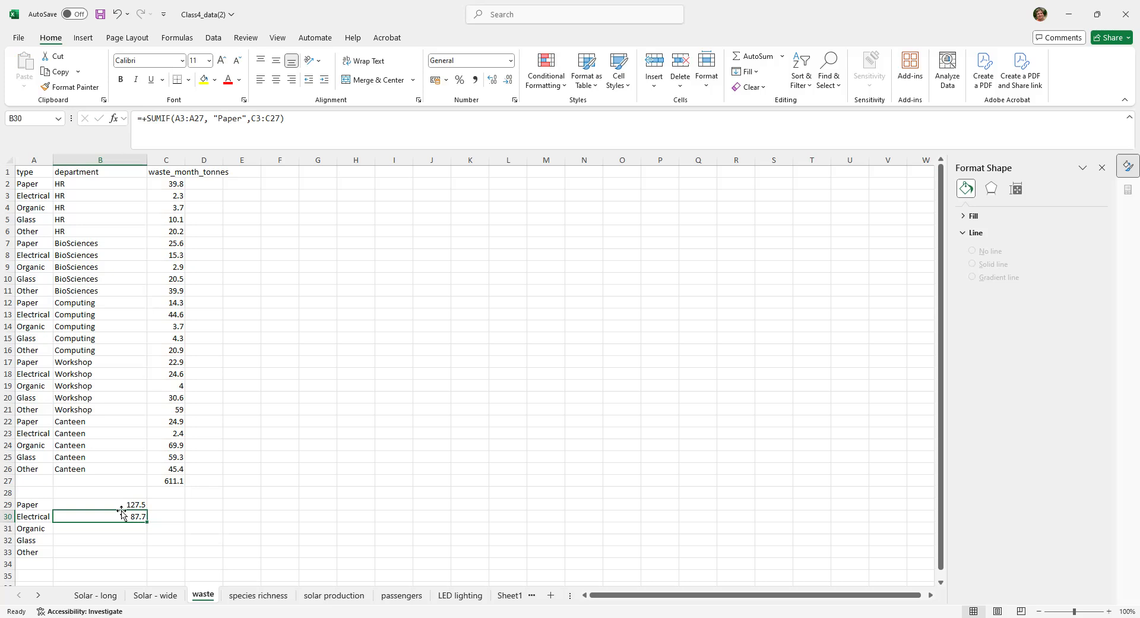
{"action": "left_click", "coordinate": [117, 502]}
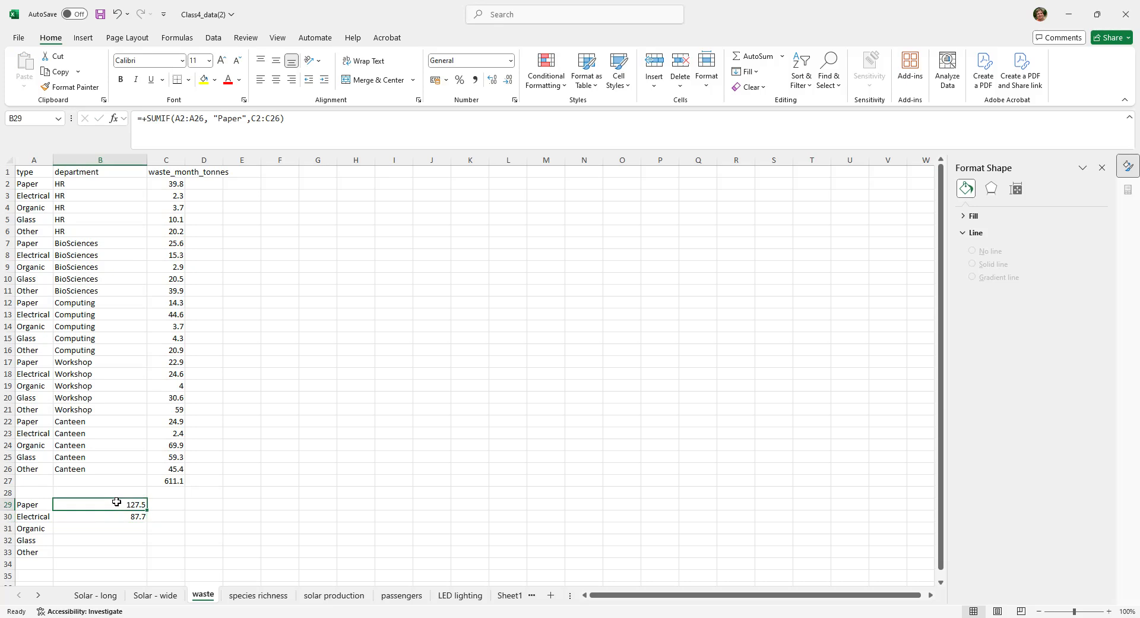
{"action": "left_click", "coordinate": [114, 518]}
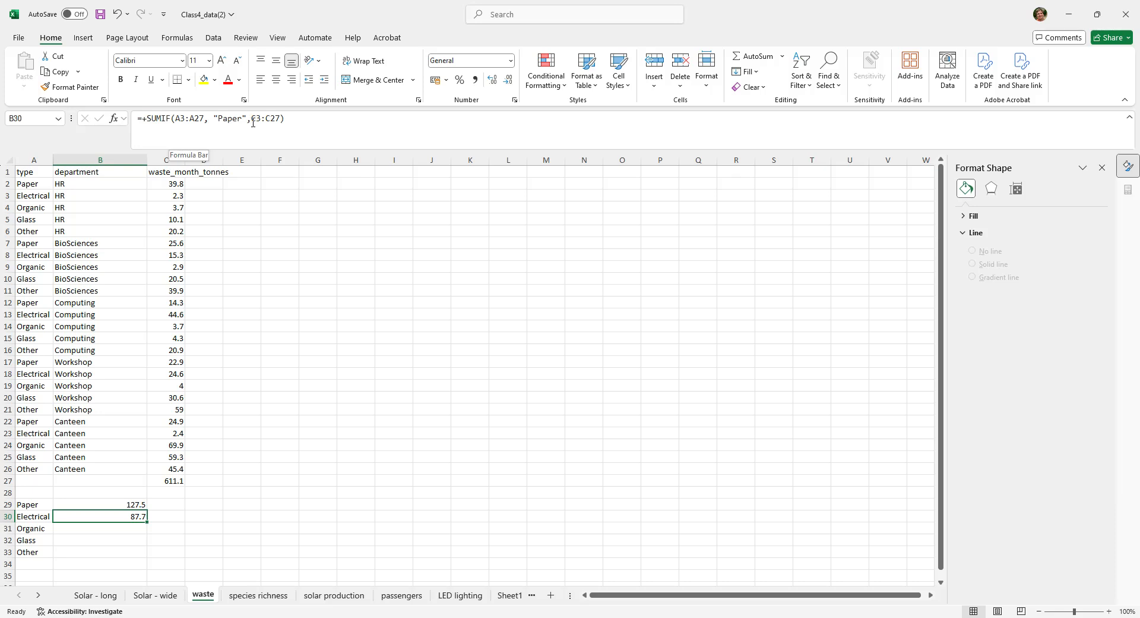
- Fix the rows of the criteria range in the B29 SUMIF formula, making it A$2:A$26
{"action": "left_click", "coordinate": [113, 505]}
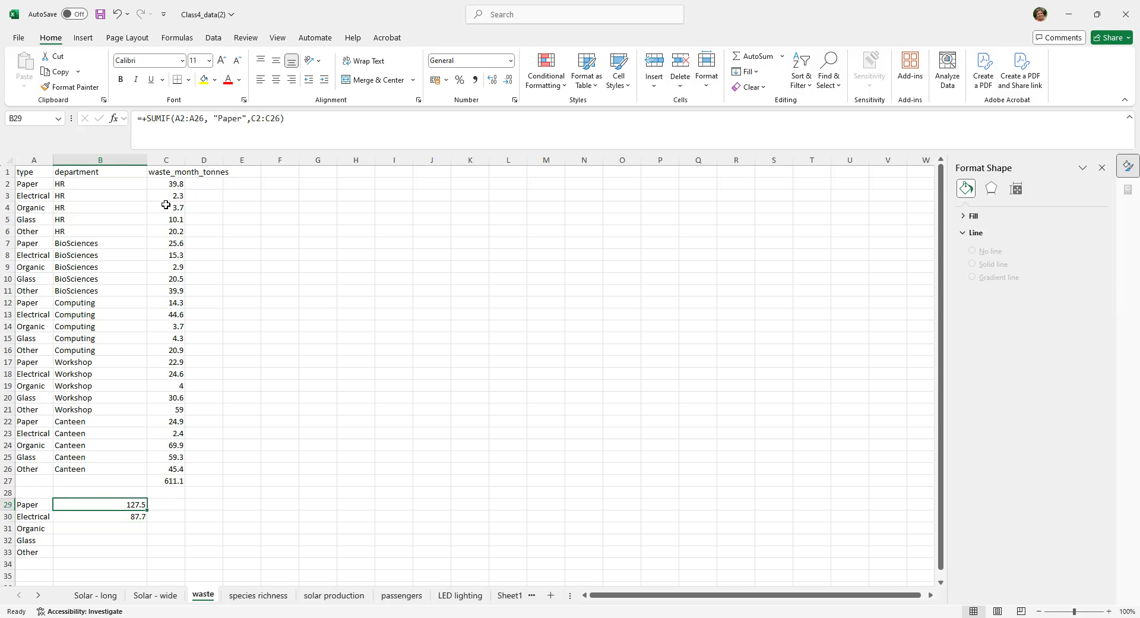
{"action": "left_click", "coordinate": [179, 119]}
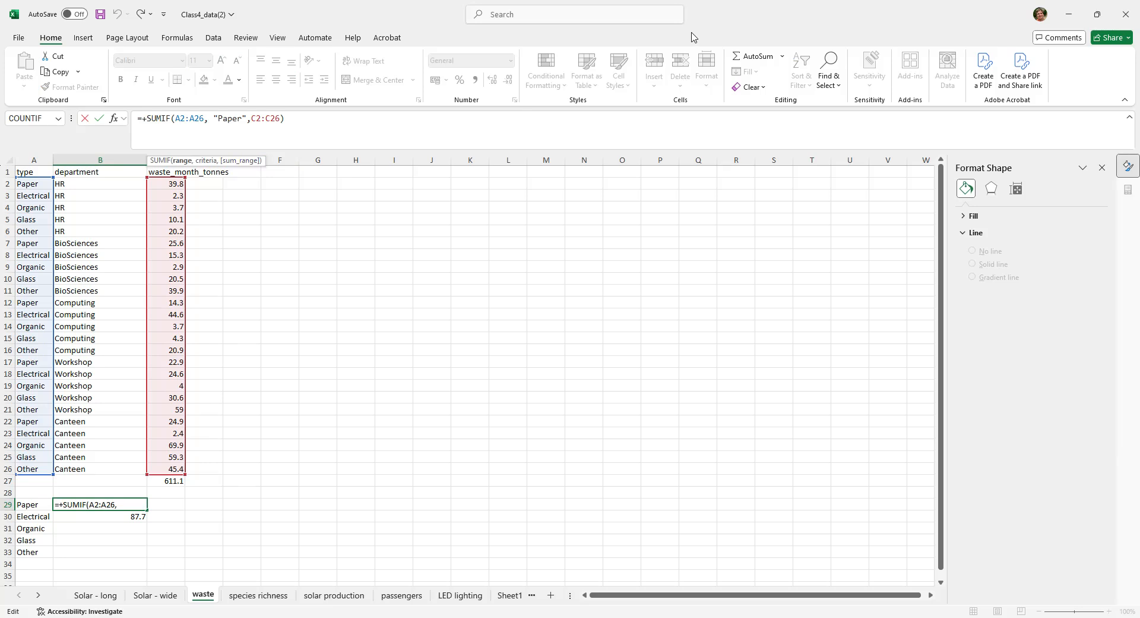
{"action": "type", "text": "$"}
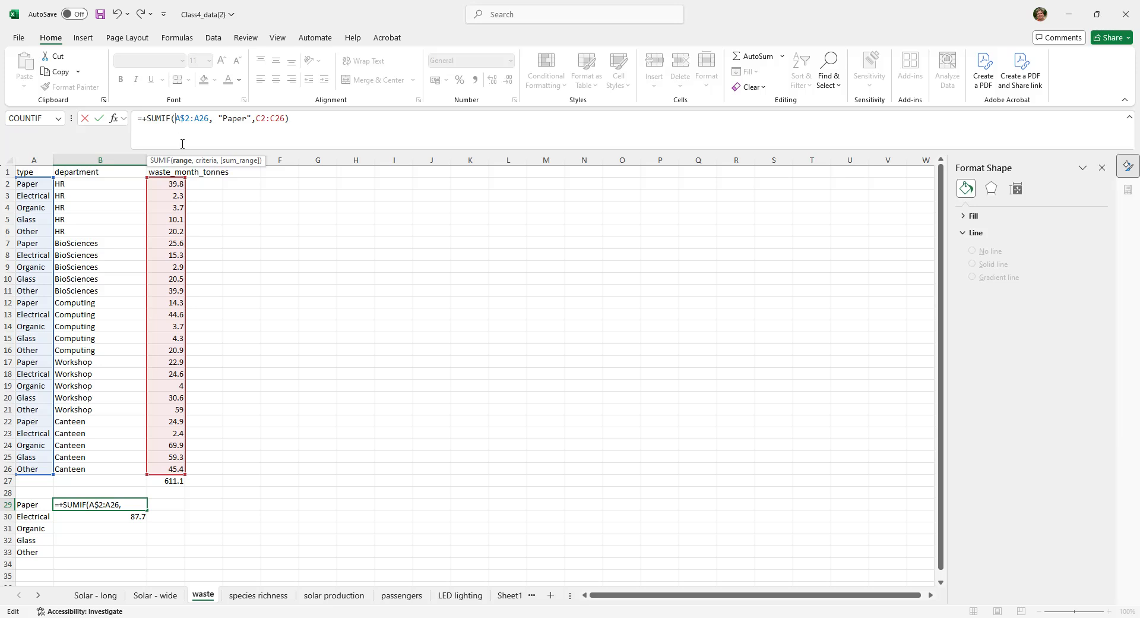
{"action": "type", "text": "$"}
{"action": "key", "text": "Delete"}
{"action": "type", "text": "$"}
- Replace the "Paper" criterion in the B29 formula with A29 and fix the sum range rows as C$2:C$26
{"action": "left_click_drag", "start_coordinate": [223, 119], "coordinate": [255, 116]}
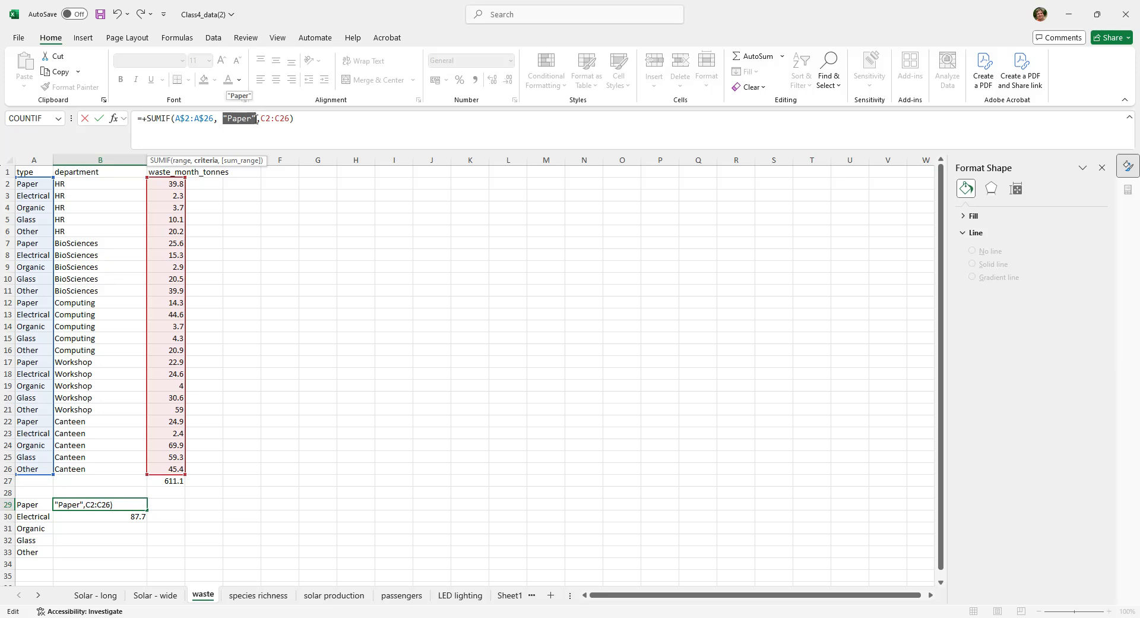
{"action": "type", "text": "a29"}
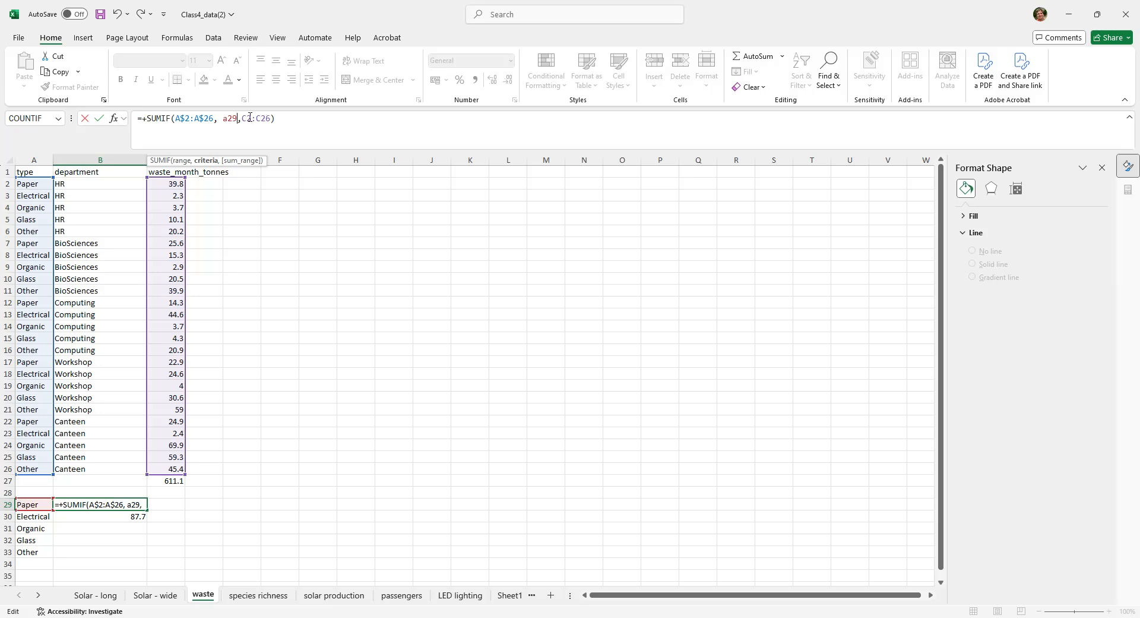
{"action": "left_click", "coordinate": [247, 120]}
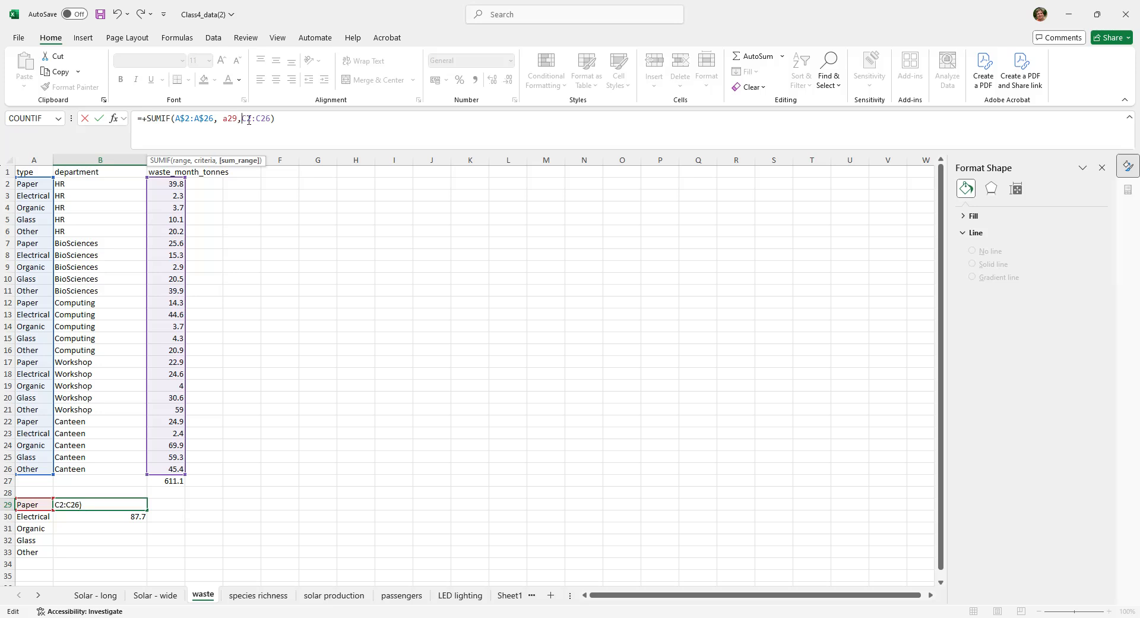
{"action": "type", "text": "$"}
{"action": "type", "text": "$"}
{"action": "key", "text": "Return"}
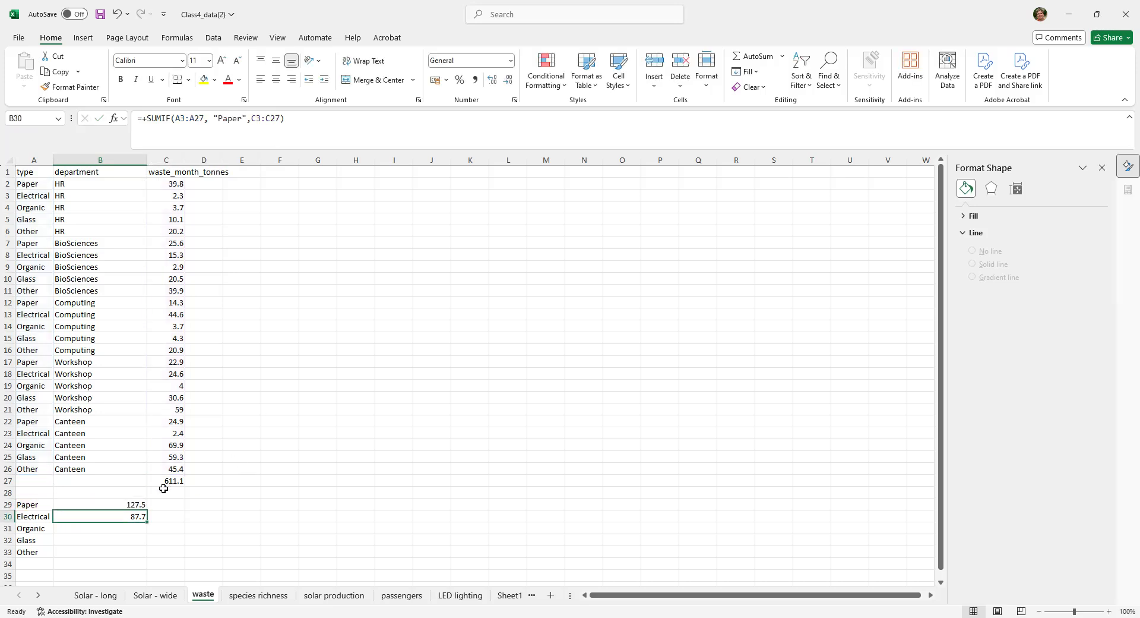
- Clear the old formula in B30 and copy the SUMIF formula from B29 into B30:B33
{"action": "key", "text": "Delete"}
{"action": "left_click", "coordinate": [199, 528]}
{"action": "left_click", "coordinate": [128, 505]}
{"action": "key", "text": "ctrl+c"}
{"action": "left_click_drag", "start_coordinate": [128, 519], "coordinate": [128, 551]}
{"action": "key", "text": "ctrl+v"}
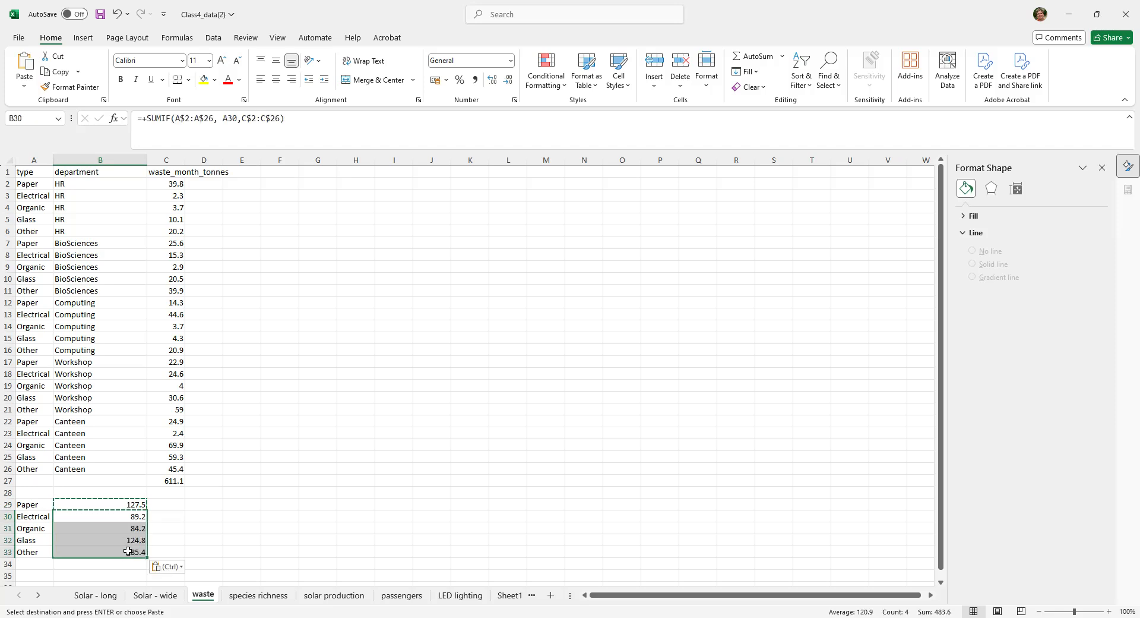
- Examine the cell references in each SUMIF formula from B29 to B33
{"action": "left_click", "coordinate": [118, 517]}
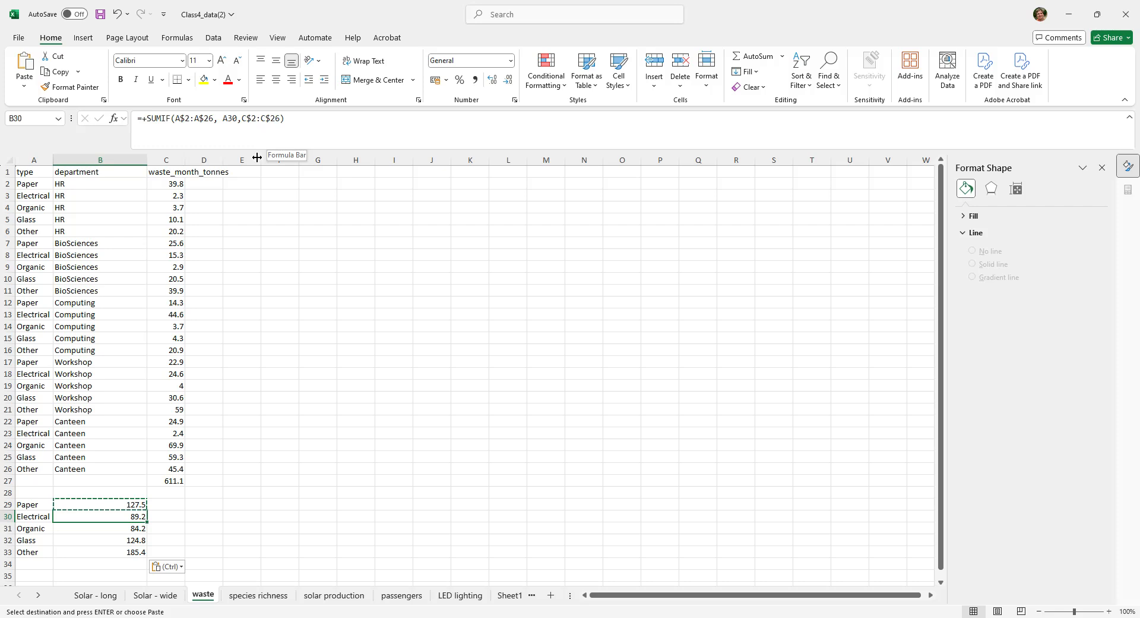
{"action": "left_click", "coordinate": [93, 529]}
{"action": "left_click", "coordinate": [93, 541]}
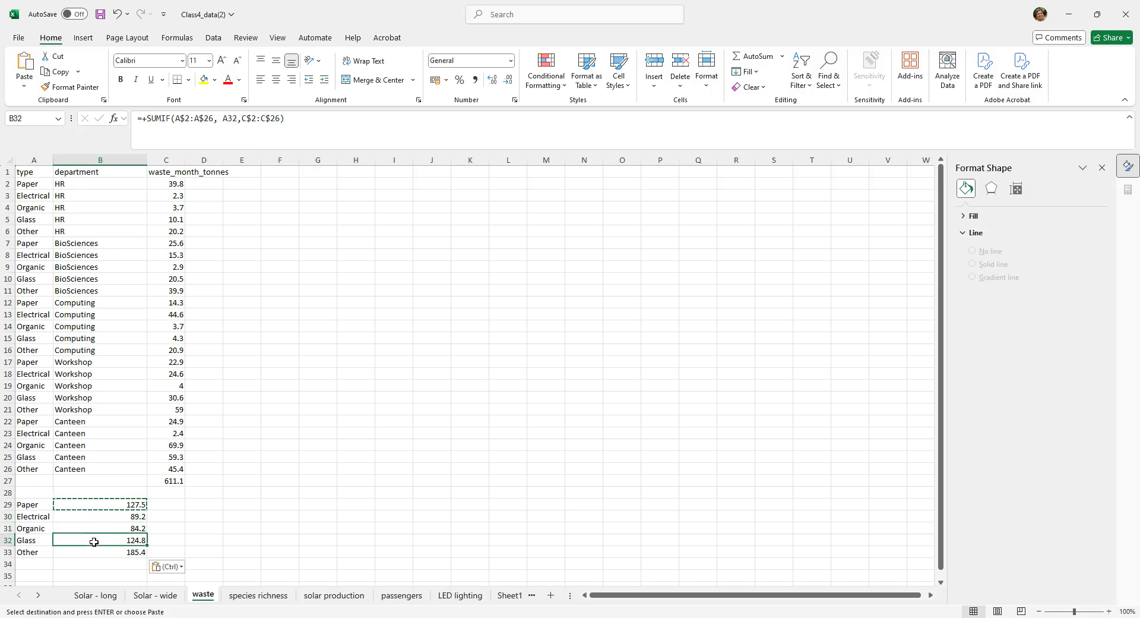
{"action": "left_click", "coordinate": [88, 558]}
{"action": "left_click", "coordinate": [97, 520]}
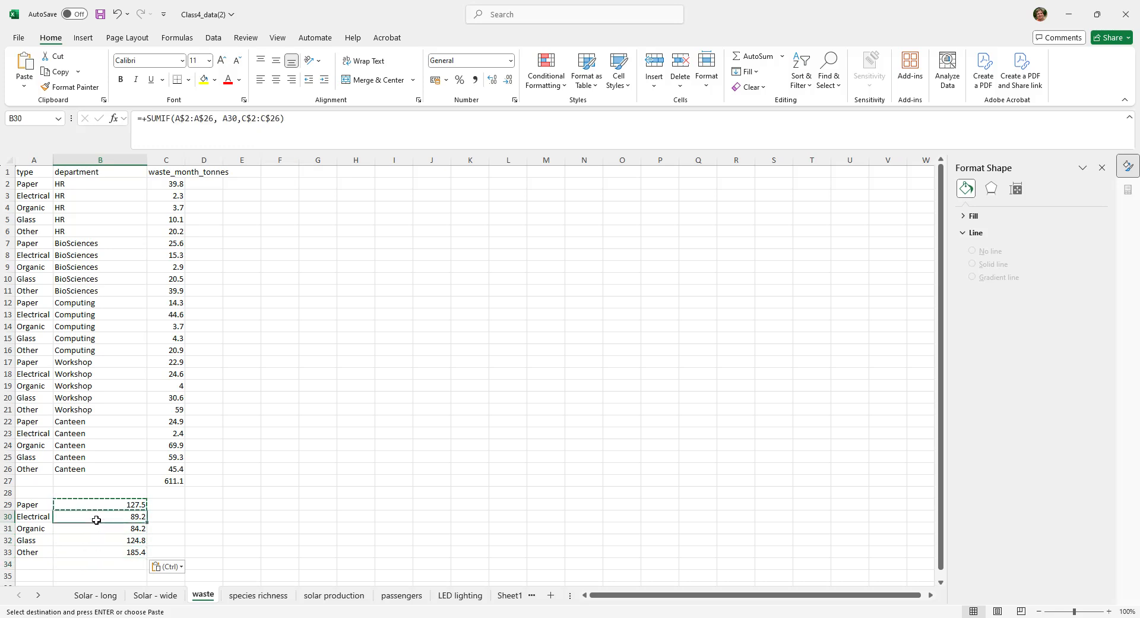
{"action": "left_click", "coordinate": [105, 527]}
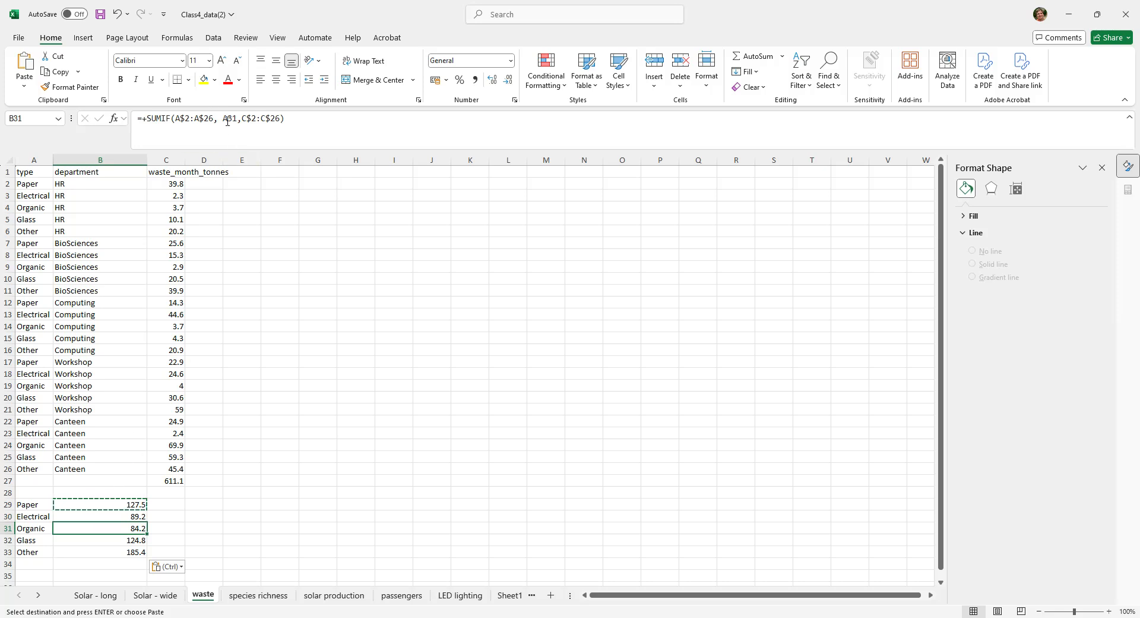
{"action": "left_click", "coordinate": [102, 504]}
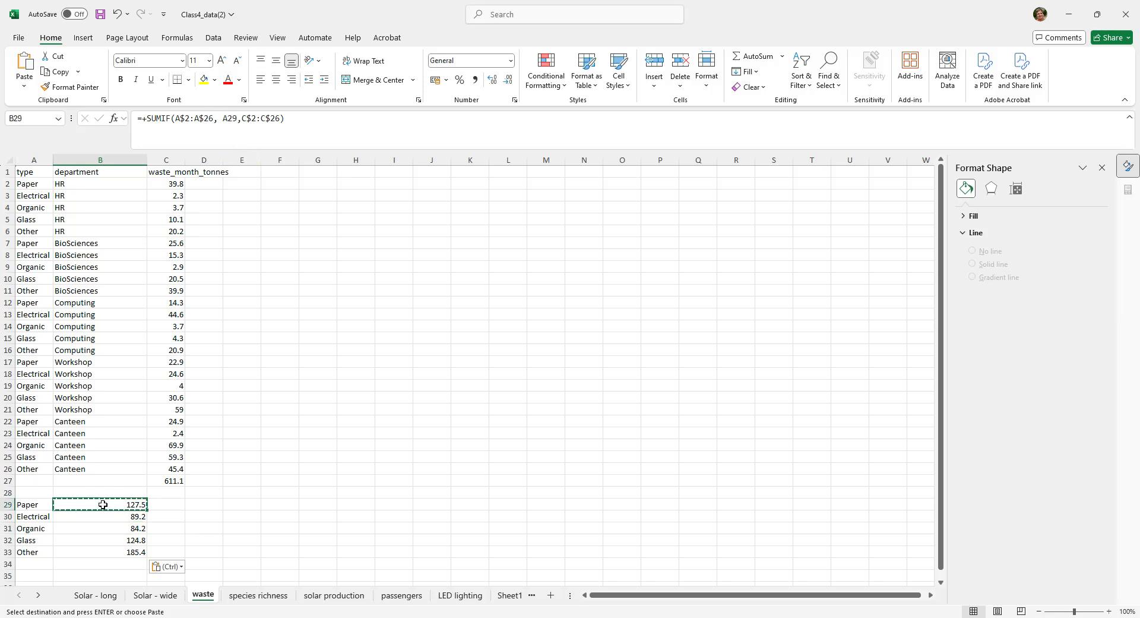
{"action": "left_click", "coordinate": [102, 516]}
{"action": "left_click", "coordinate": [102, 528]}
{"action": "left_click", "coordinate": [100, 542]}
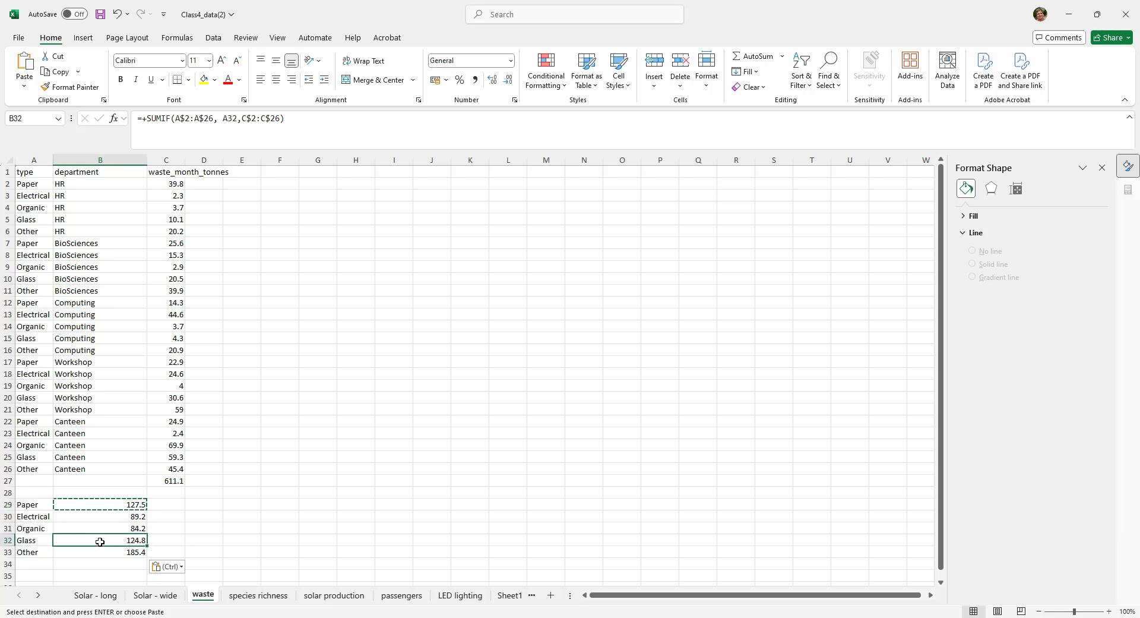
{"action": "left_click", "coordinate": [101, 554]}
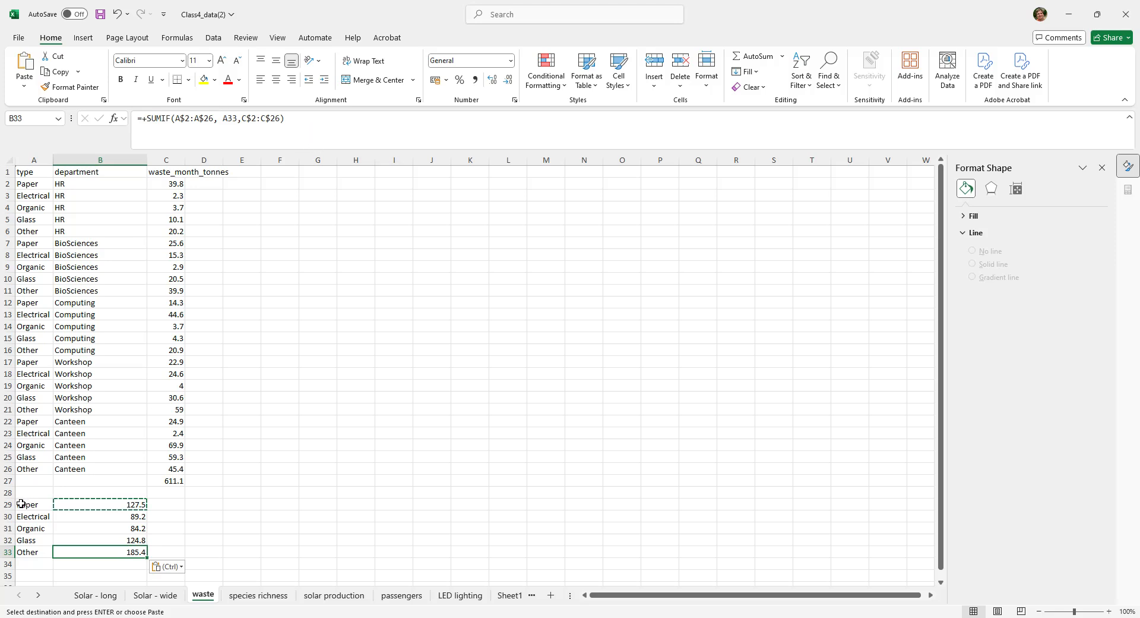
{"action": "left_click", "coordinate": [230, 518]}
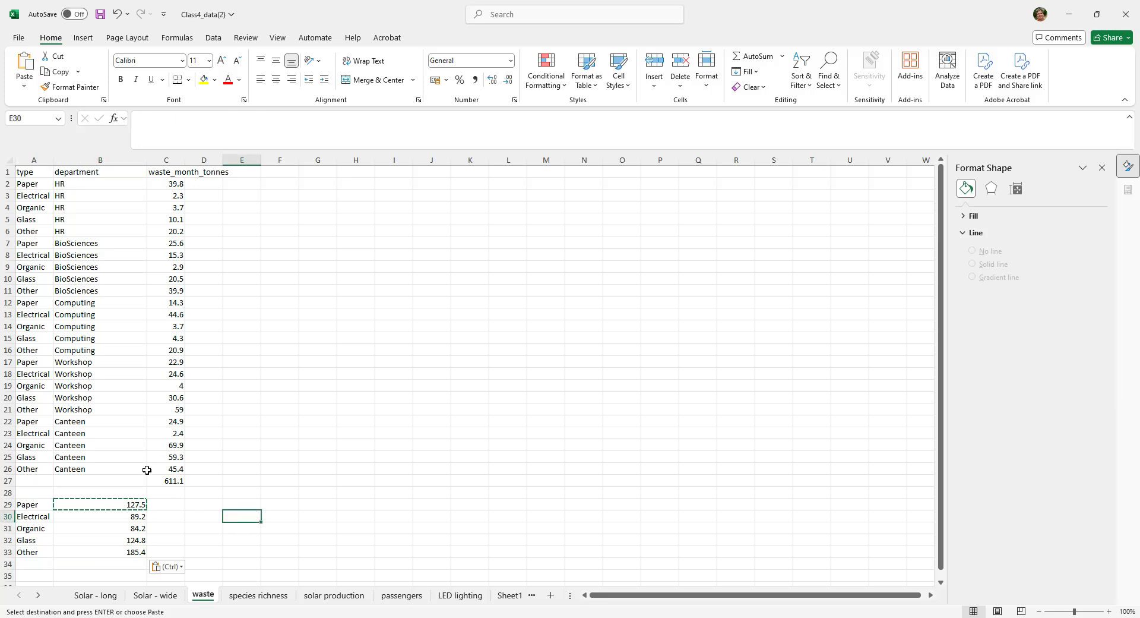
{"action": "key", "text": "Escape"}
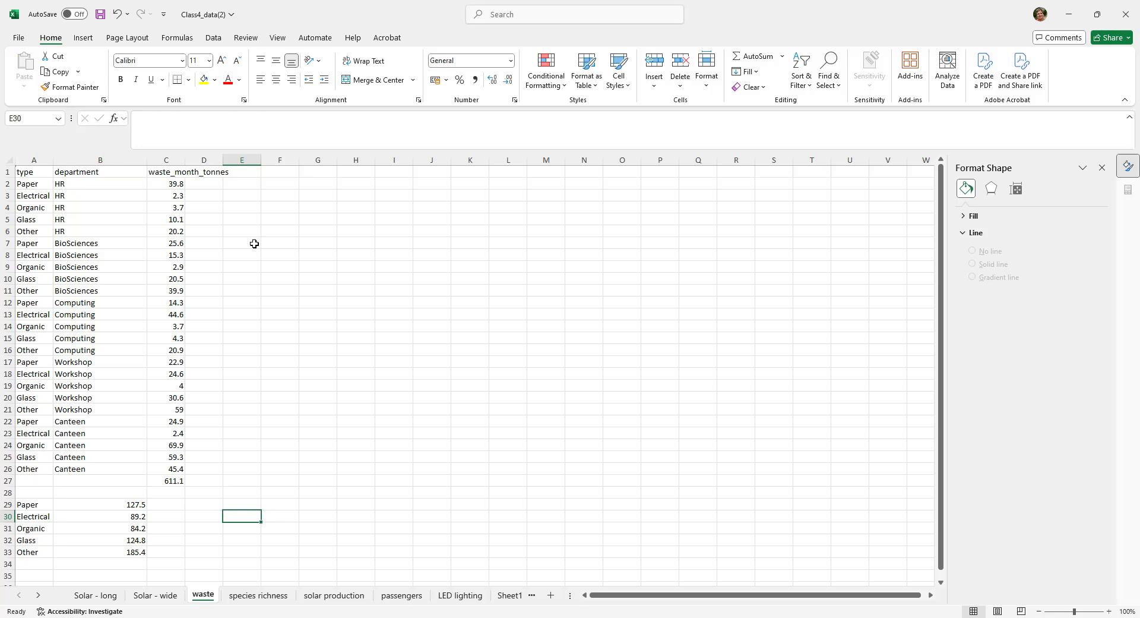
- Add an AutoSum total of B29:B33 in B34 below the waste type totals
{"action": "left_click_drag", "start_coordinate": [114, 505], "coordinate": [114, 553]}
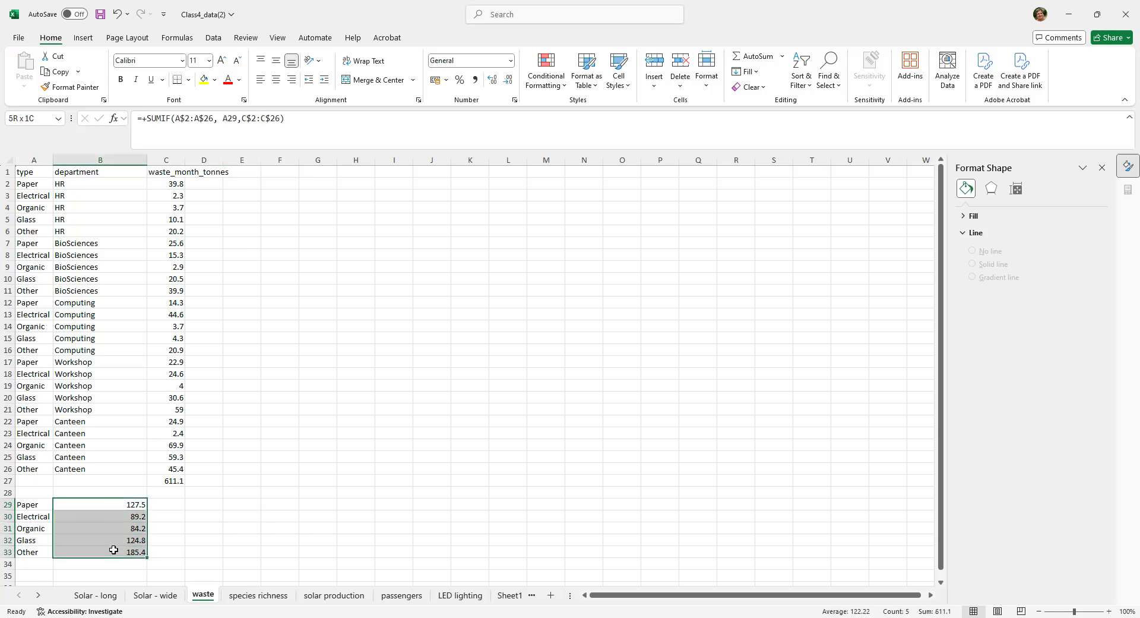
{"action": "left_click", "coordinate": [766, 57]}
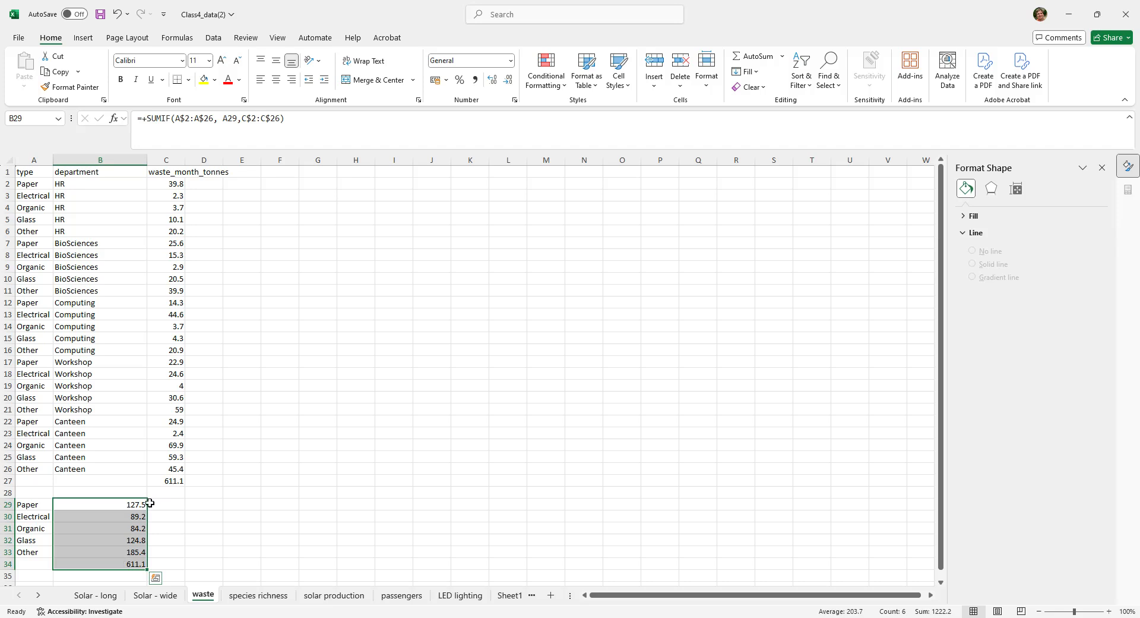
{"action": "left_click", "coordinate": [219, 543]}
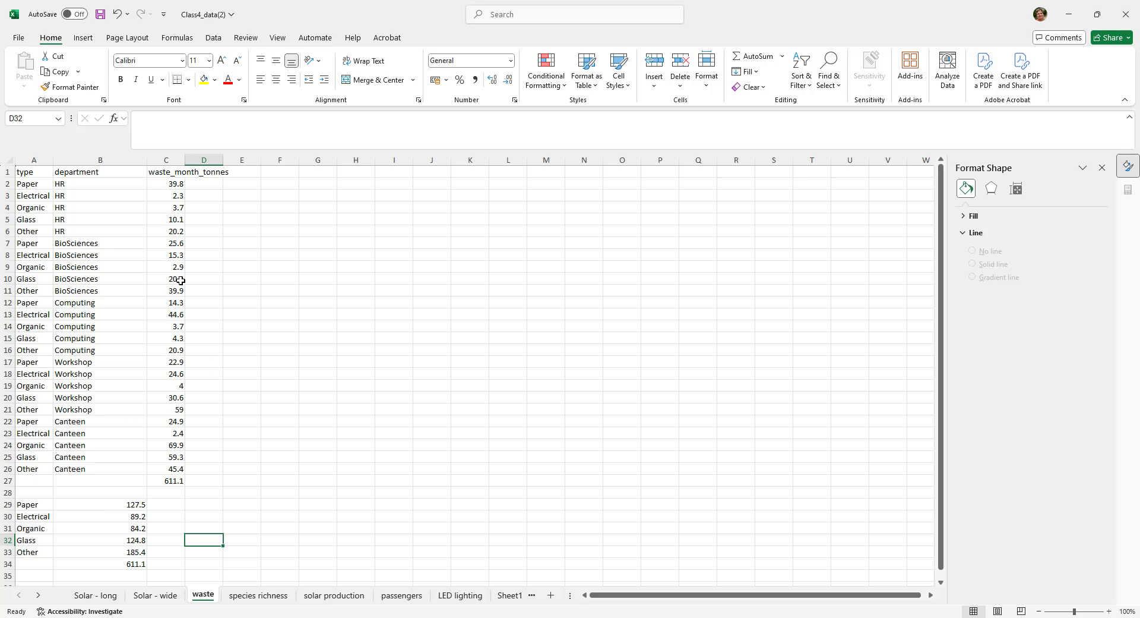
- Insert a basic 2-D column chart from the waste types and their totals in A29:B33
{"action": "left_click_drag", "start_coordinate": [36, 508], "coordinate": [99, 550]}
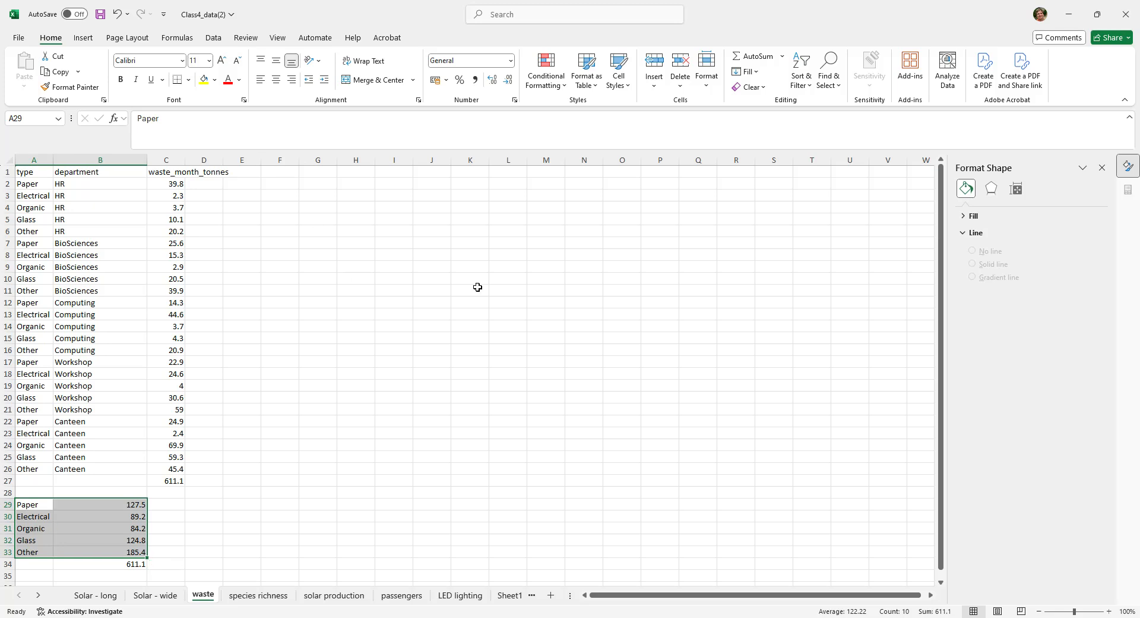
{"action": "left_click", "coordinate": [83, 39]}
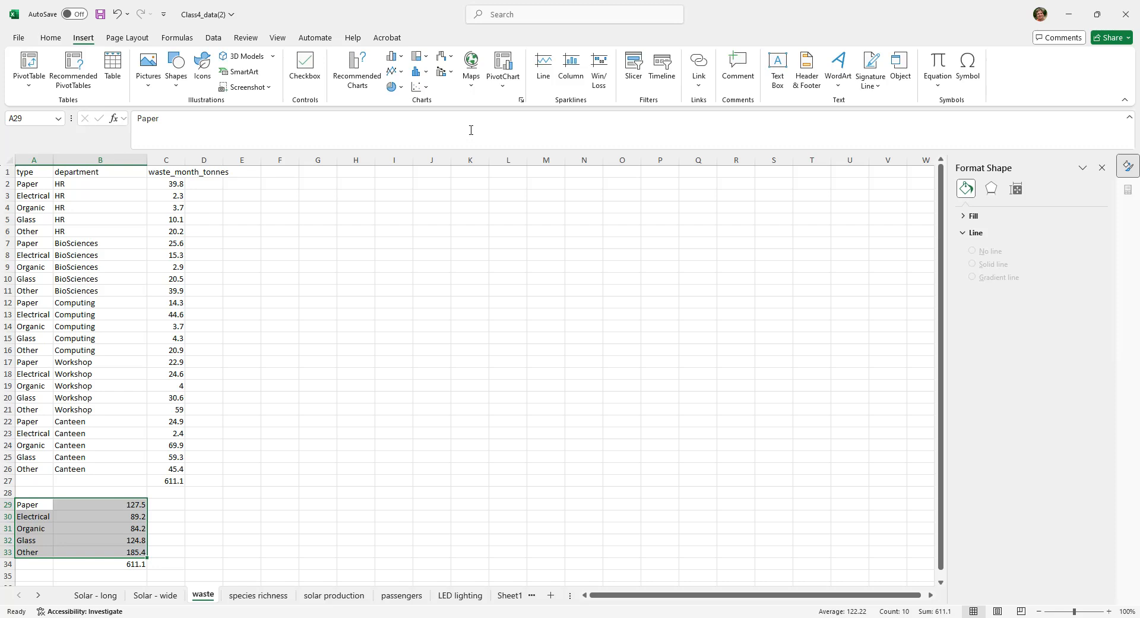
{"action": "left_click", "coordinate": [400, 59]}
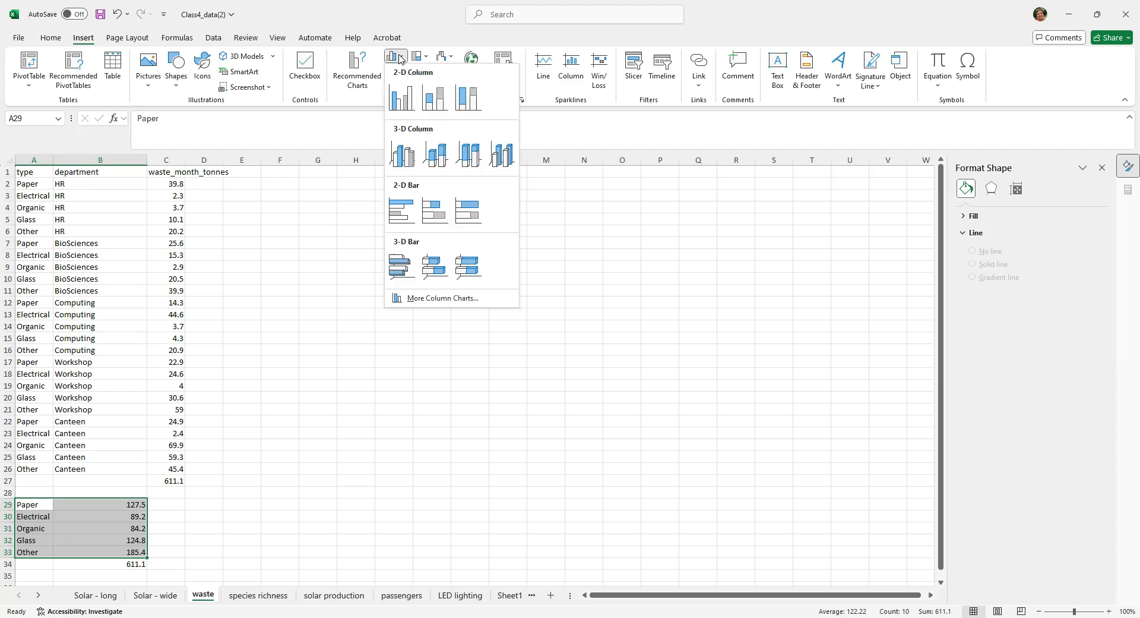
{"action": "left_click", "coordinate": [407, 89]}
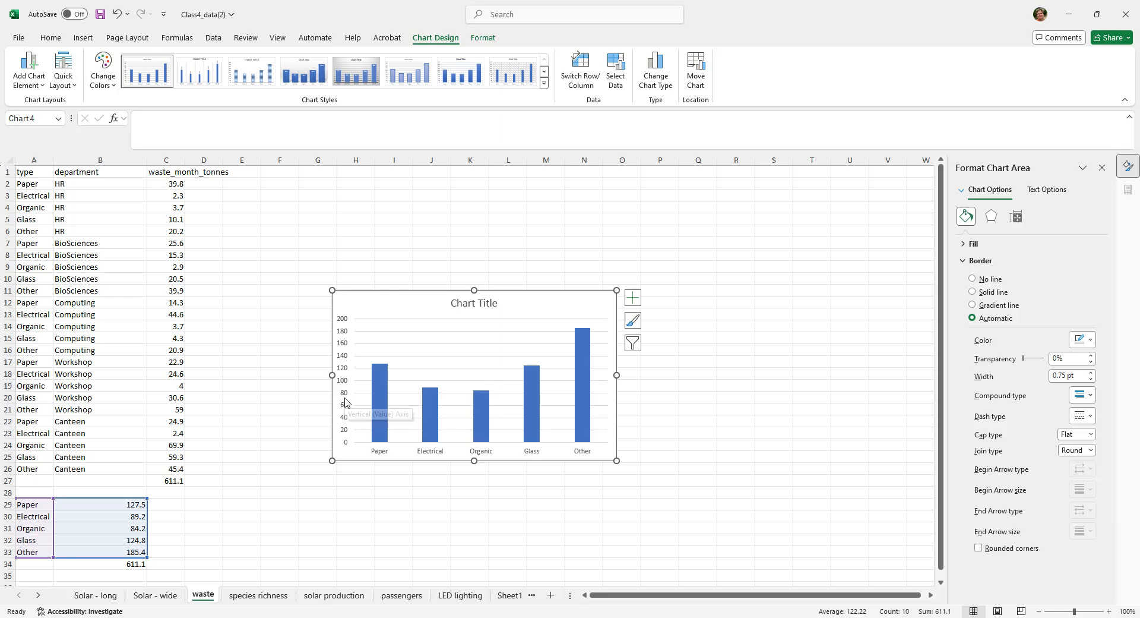
- Change the chart title to "Monthly waste by type"
{"action": "left_click", "coordinate": [483, 305]}
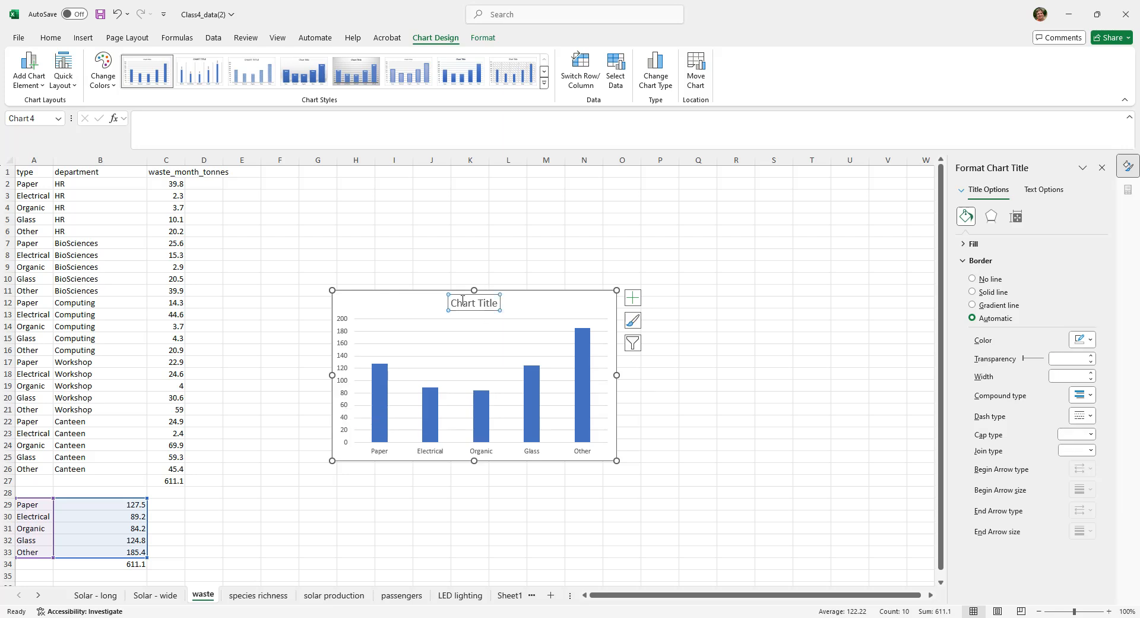
{"action": "left_click_drag", "start_coordinate": [455, 302], "coordinate": [504, 302]}
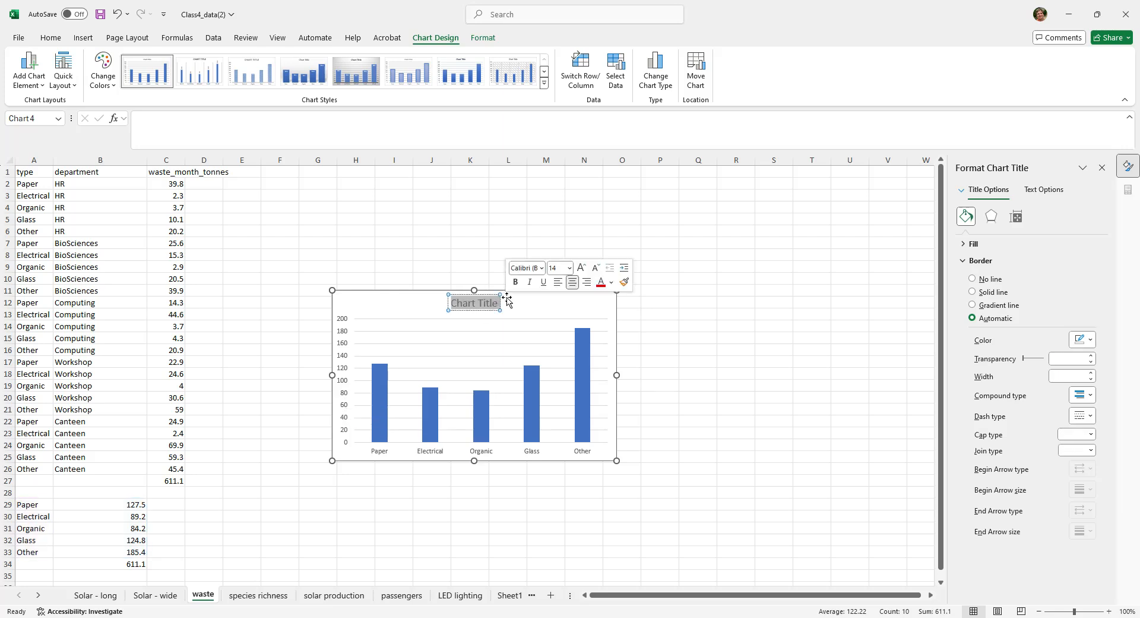
{"action": "type", "text": "Wate"}
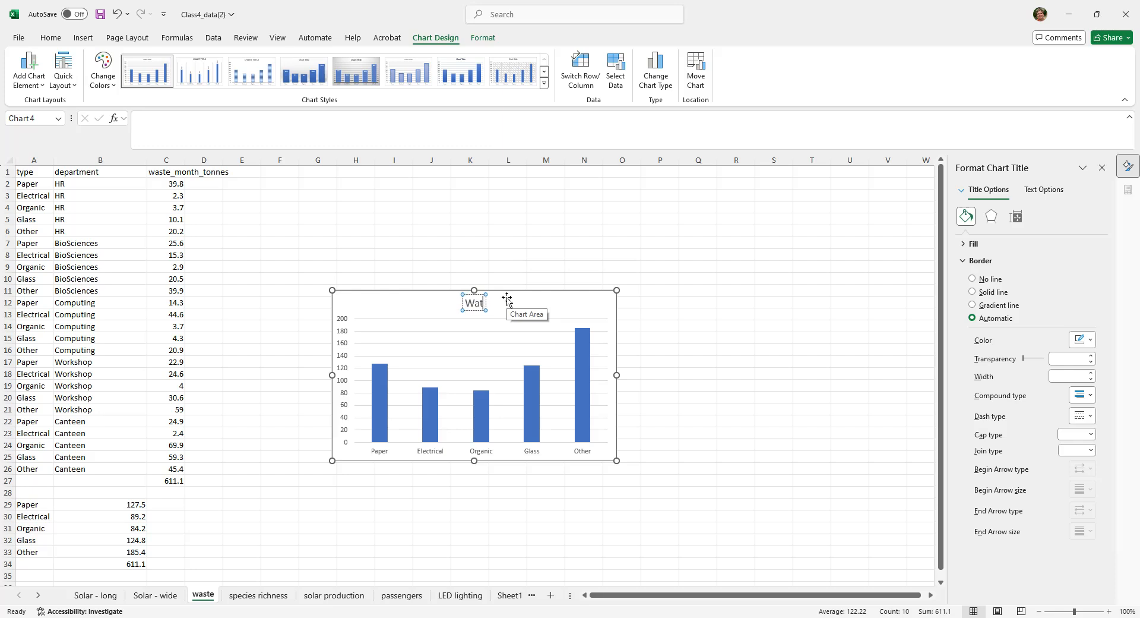
{"action": "key", "text": "BackSpace"}
{"action": "key", "text": "BackSpace"}
{"action": "key", "text": "BackSpace"}
{"action": "key", "text": "BackSpace"}
{"action": "type", "text": "Monlty"}
{"action": "key", "text": "BackSpace"}
{"action": "key", "text": "BackSpace"}
{"action": "key", "text": "BackSpace"}
{"action": "type", "text": "thly waste by type"}
{"action": "left_click", "coordinate": [706, 357]}
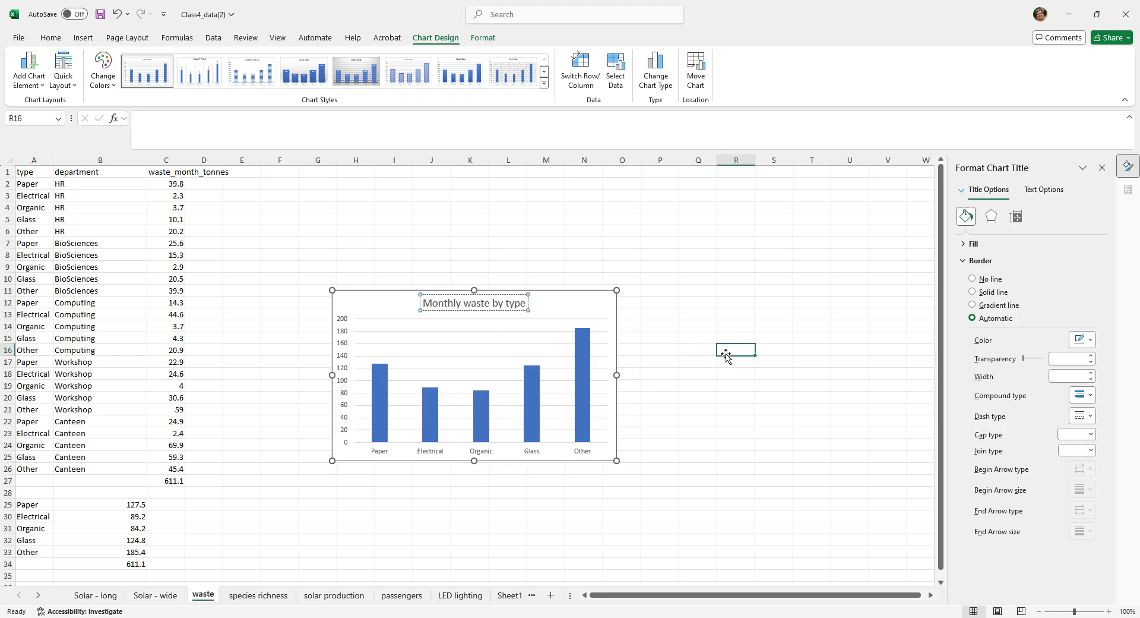
- Add a primary vertical axis title to the chart with the text "Tonnes"
{"action": "left_click", "coordinate": [341, 373]}
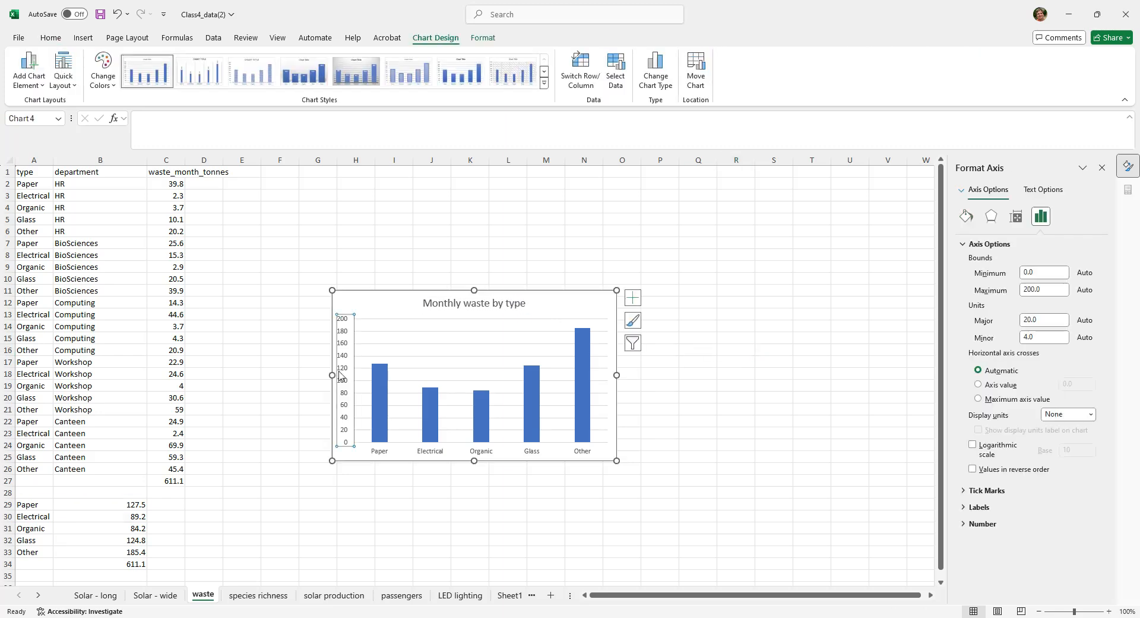
{"action": "left_click", "coordinate": [24, 83]}
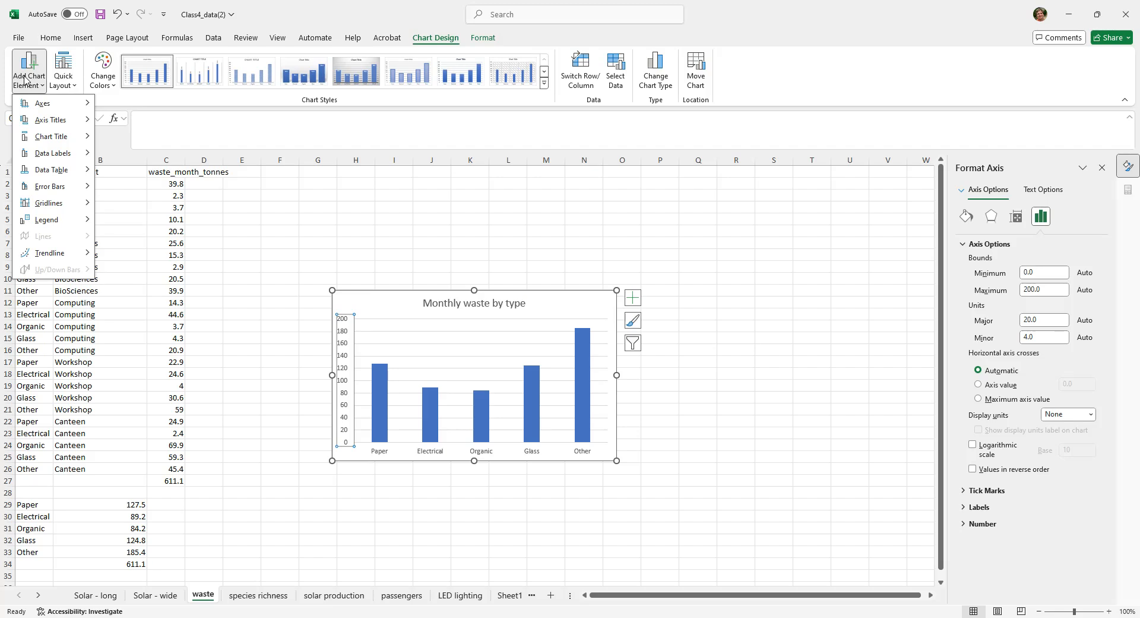
{"action": "mouse_move", "coordinate": [90, 123]}
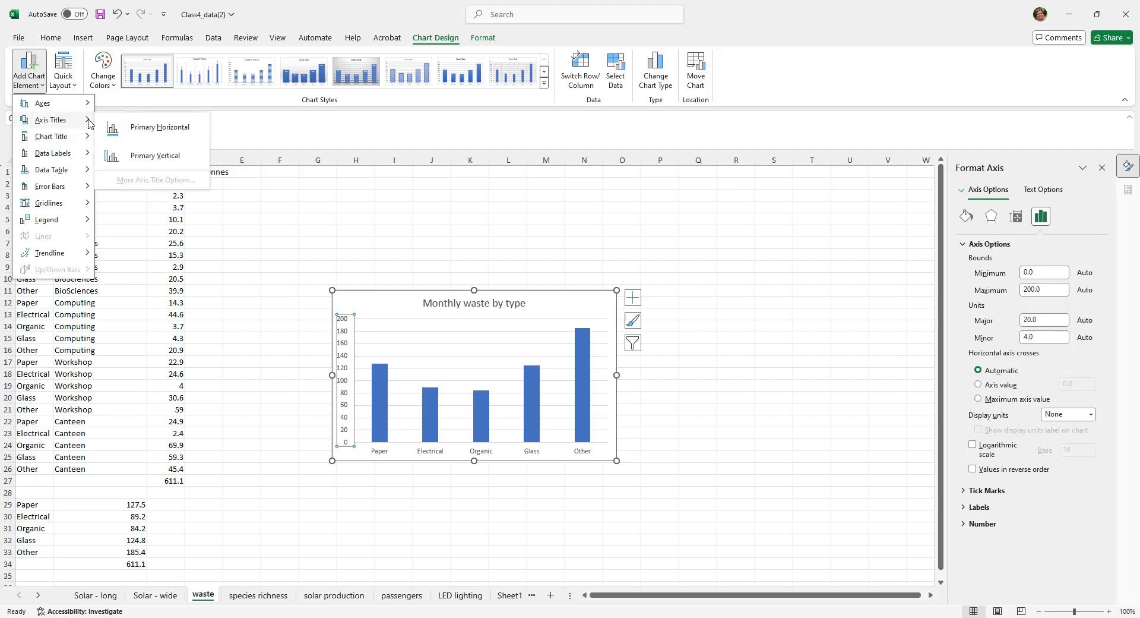
{"action": "left_click", "coordinate": [148, 156]}
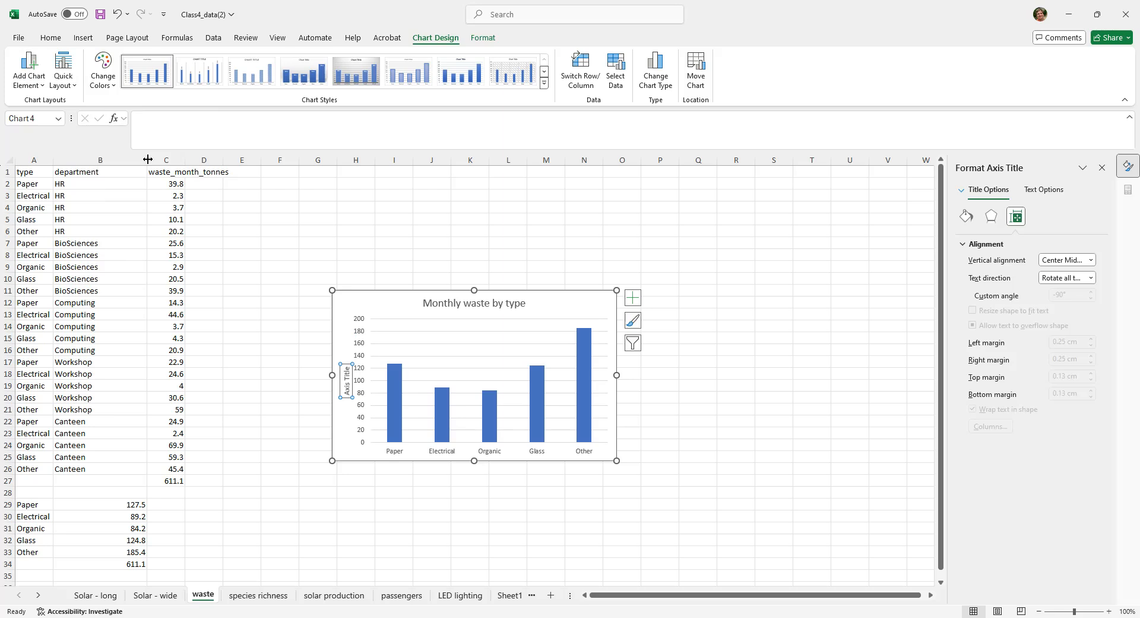
{"action": "type", "text": "Tonnes"}
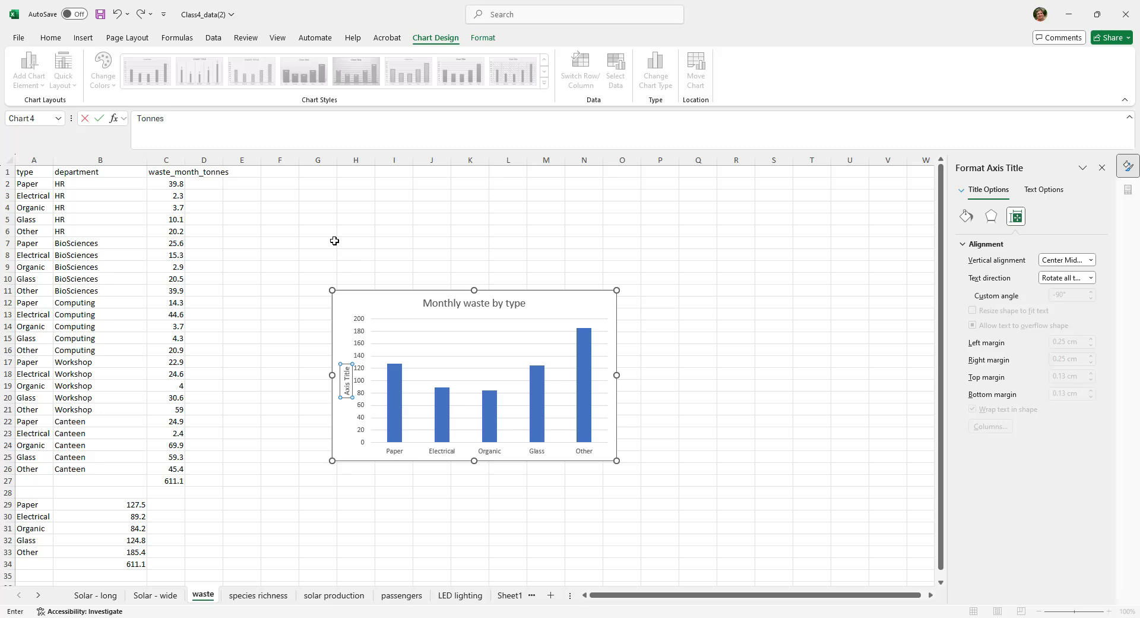
{"action": "key", "text": "Return"}
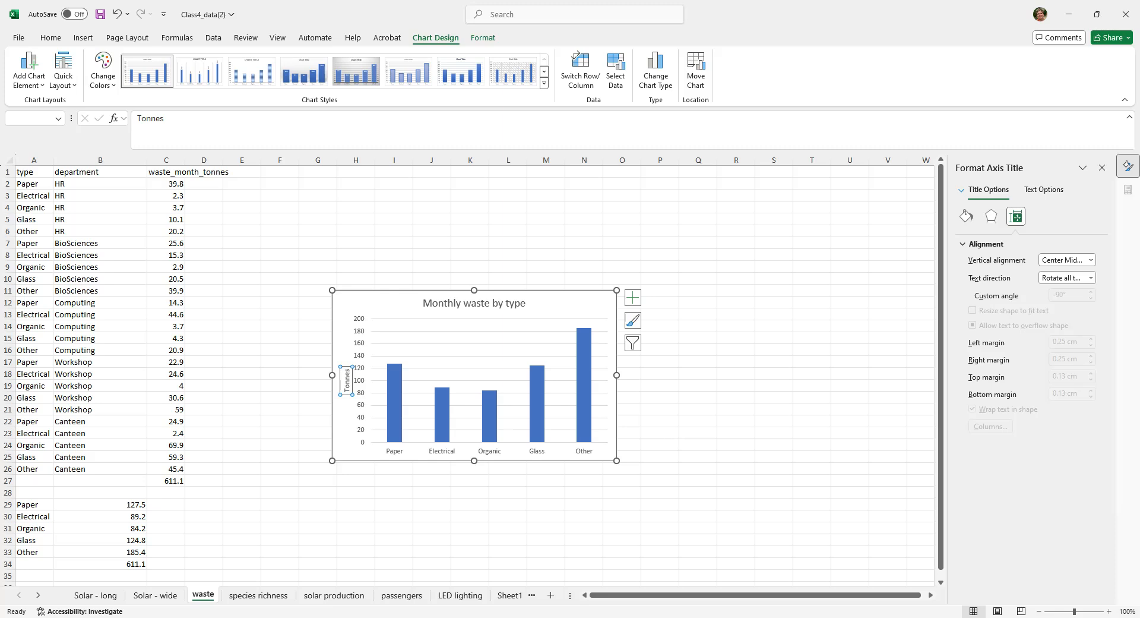
{"action": "key", "text": "alt+Tab"}
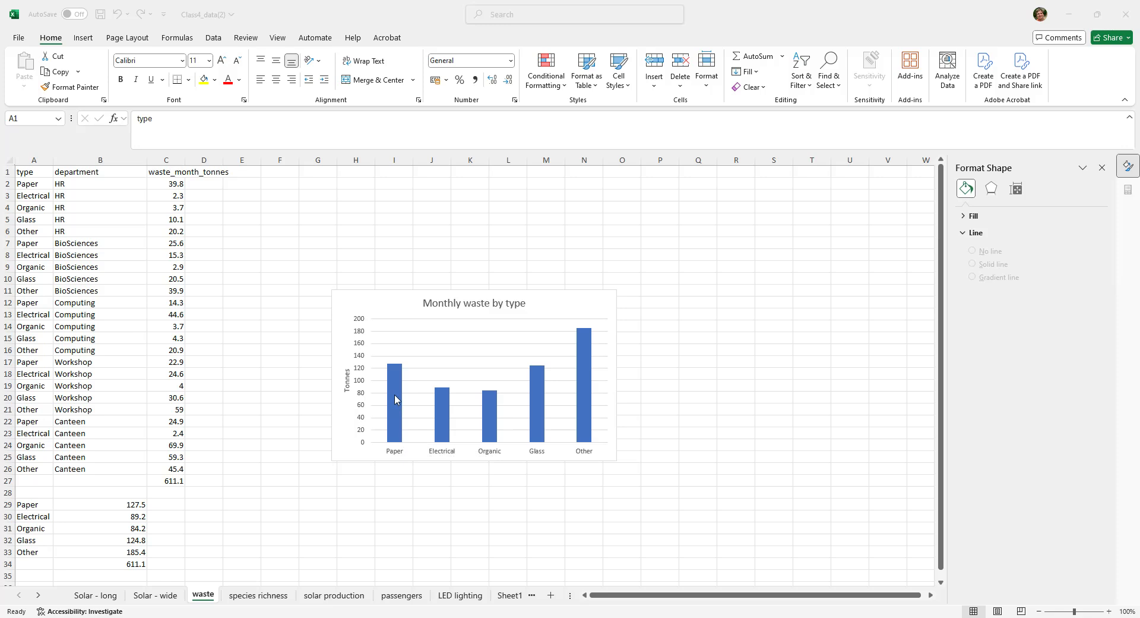
- Create a PivotTable on a new worksheet from the waste data in A1:C26
{"action": "mouse_move", "coordinate": [396, 444]}
{"action": "left_click", "coordinate": [26, 175]}
{"action": "left_click_drag", "start_coordinate": [25, 172], "coordinate": [178, 470]}
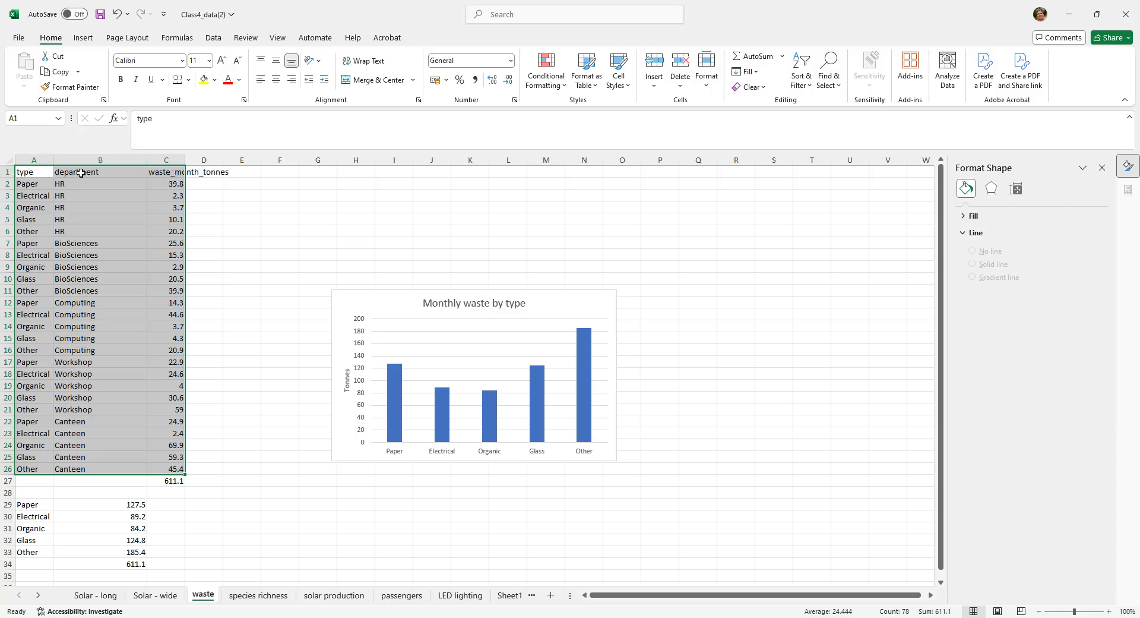
{"action": "left_click", "coordinate": [83, 38]}
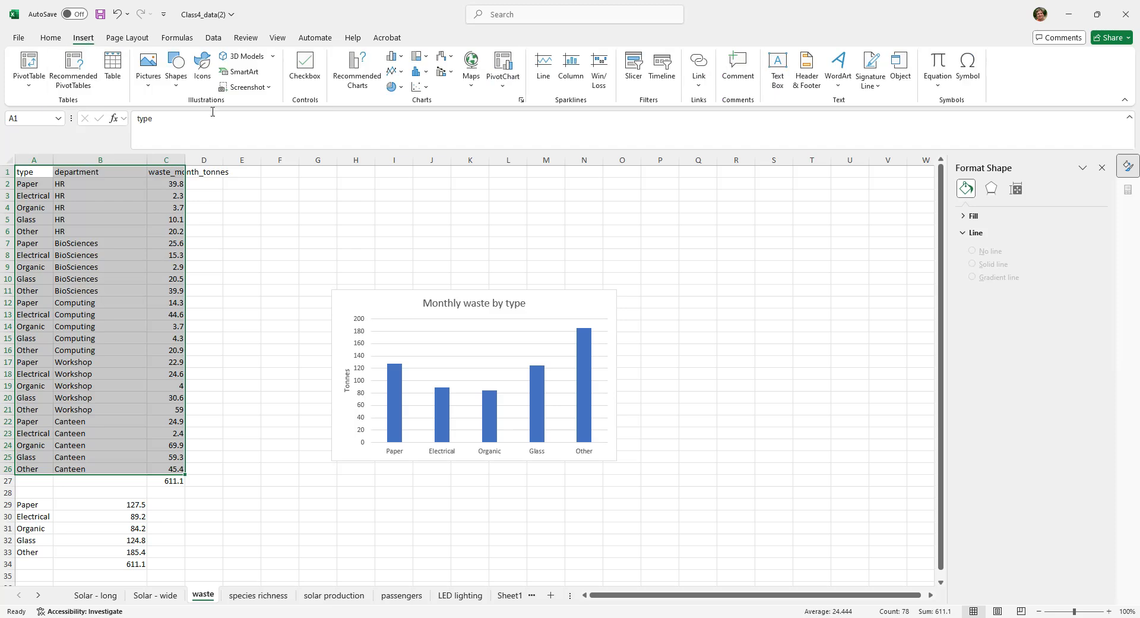
{"action": "left_click", "coordinate": [32, 87]}
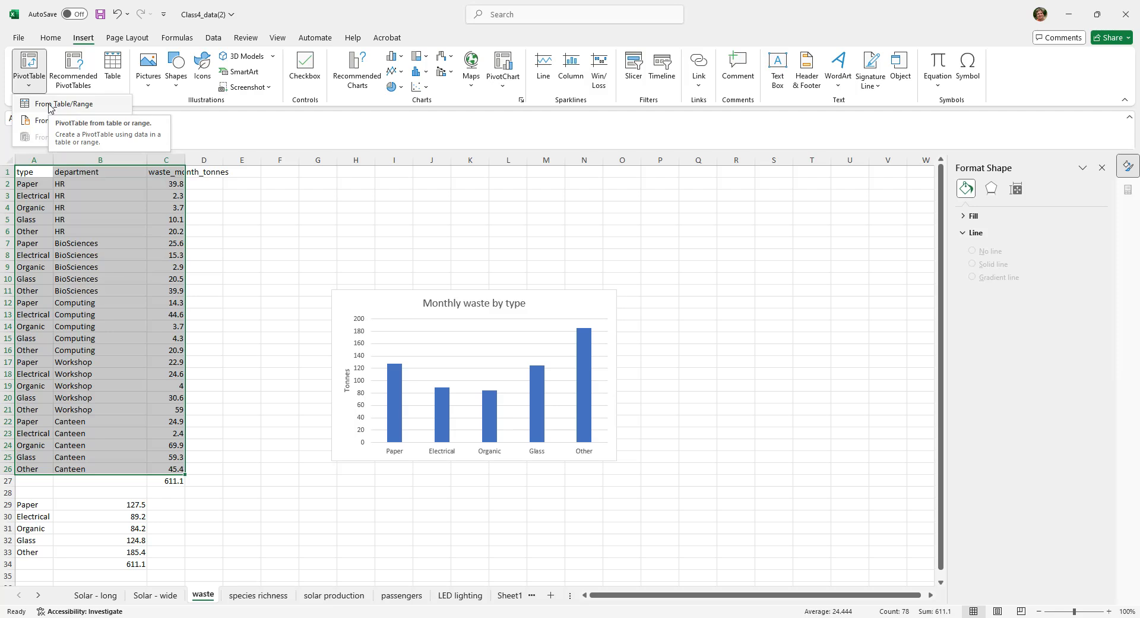
{"action": "left_click", "coordinate": [51, 105]}
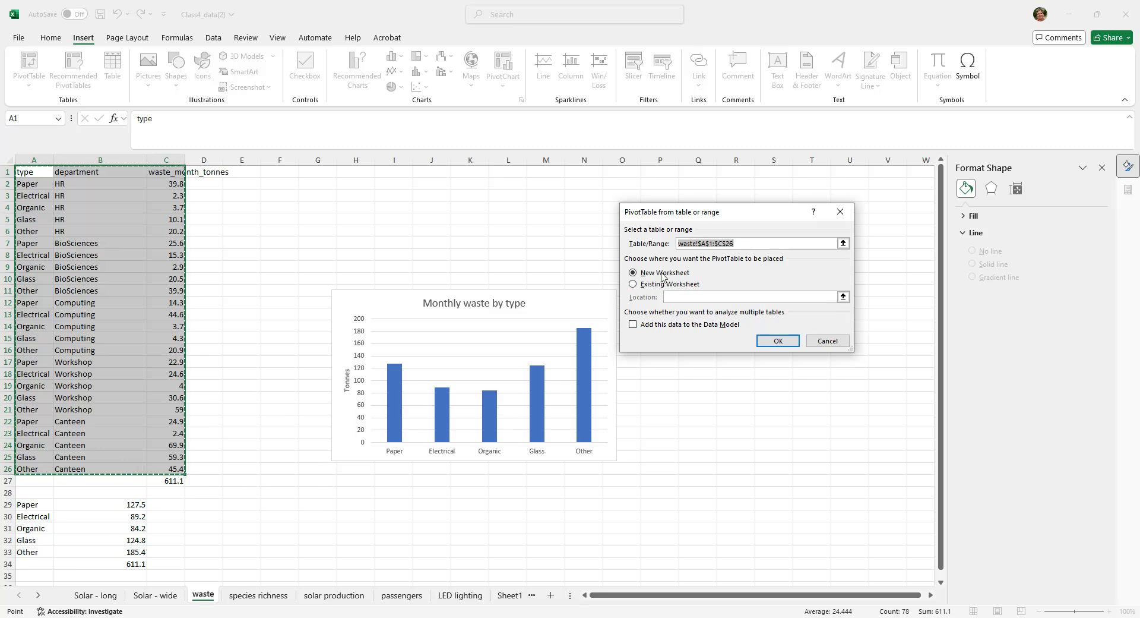
{"action": "left_click", "coordinate": [778, 341]}
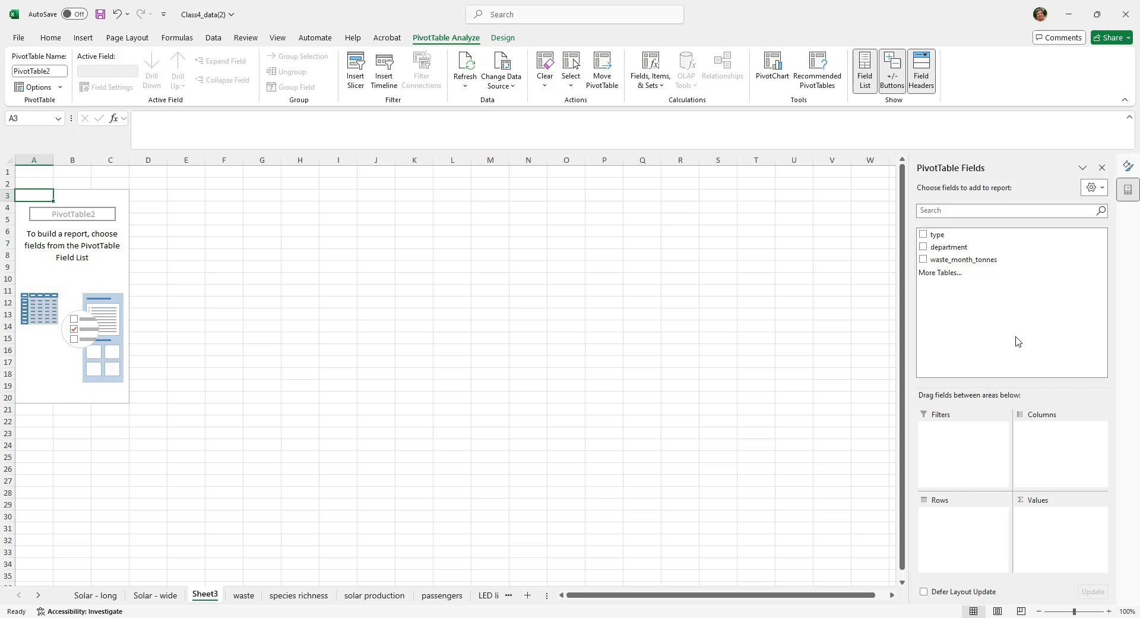
- Lay out the PivotTable with type as rows, department as columns and the sum of waste_month_tonnes as values
{"action": "left_click", "coordinate": [924, 235]}
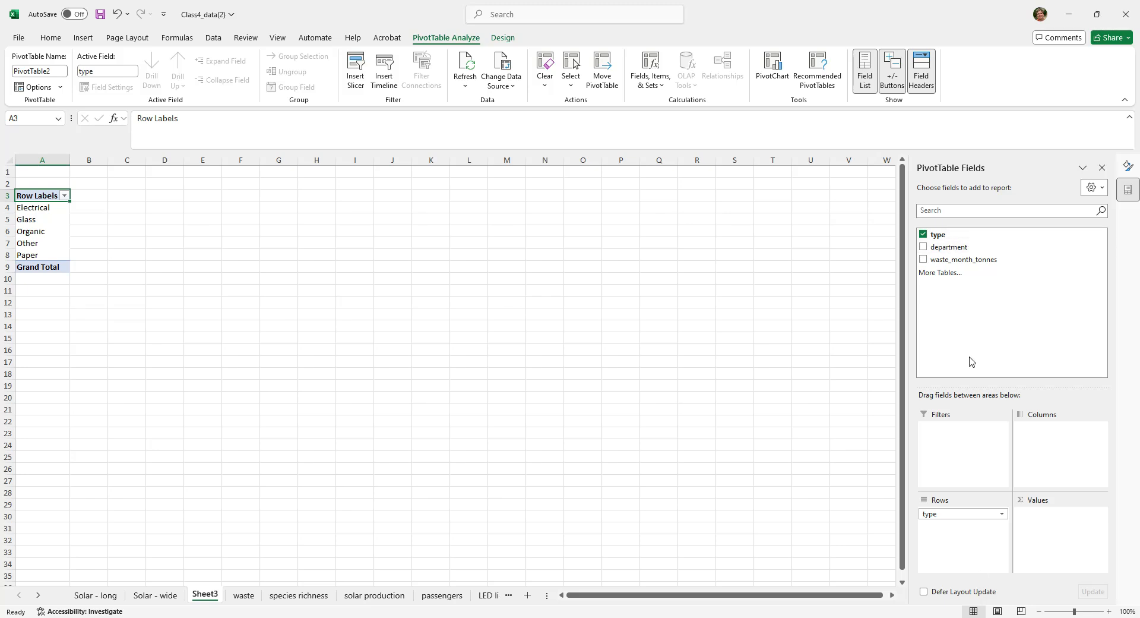
{"action": "left_click", "coordinate": [924, 247]}
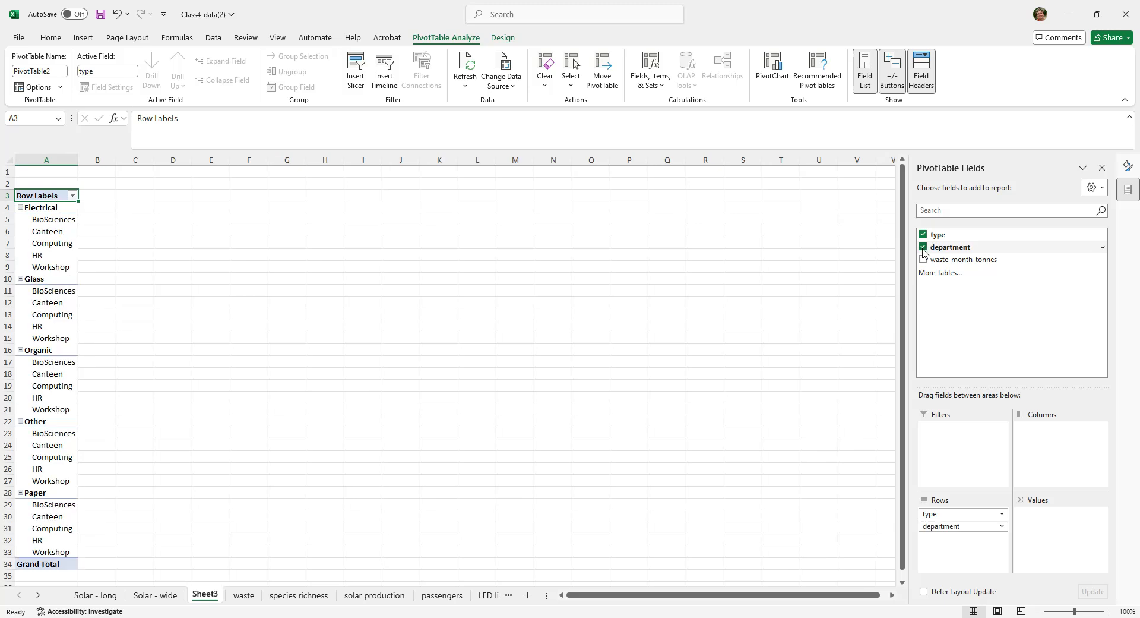
{"action": "left_click", "coordinate": [924, 235]}
{"action": "left_click_drag", "start_coordinate": [927, 250], "coordinate": [1077, 451]}
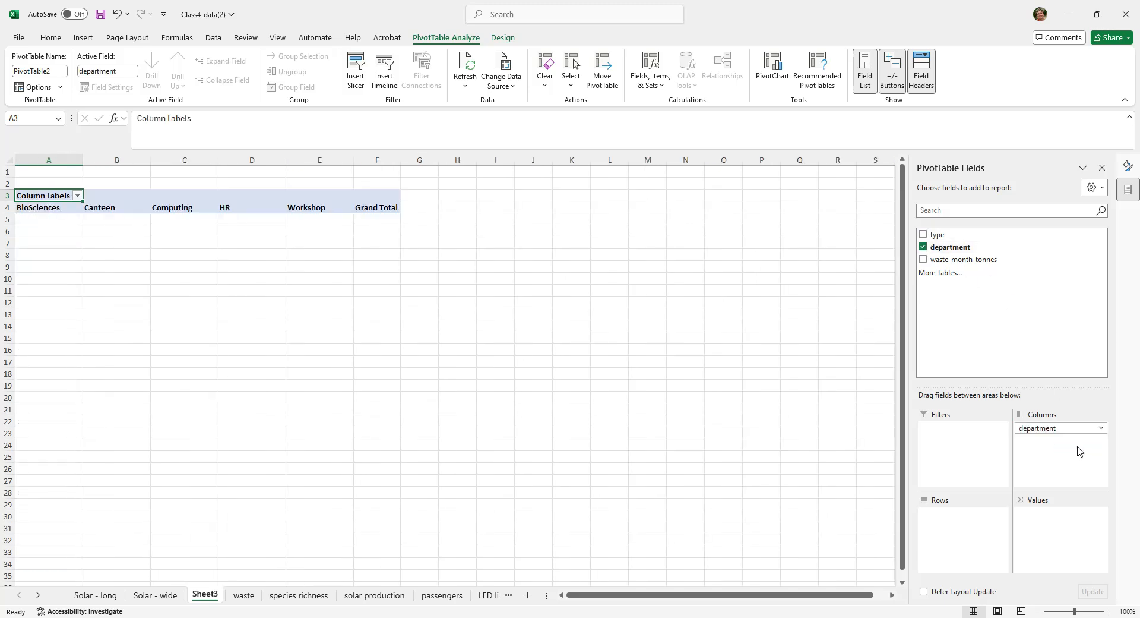
{"action": "left_click", "coordinate": [924, 235]}
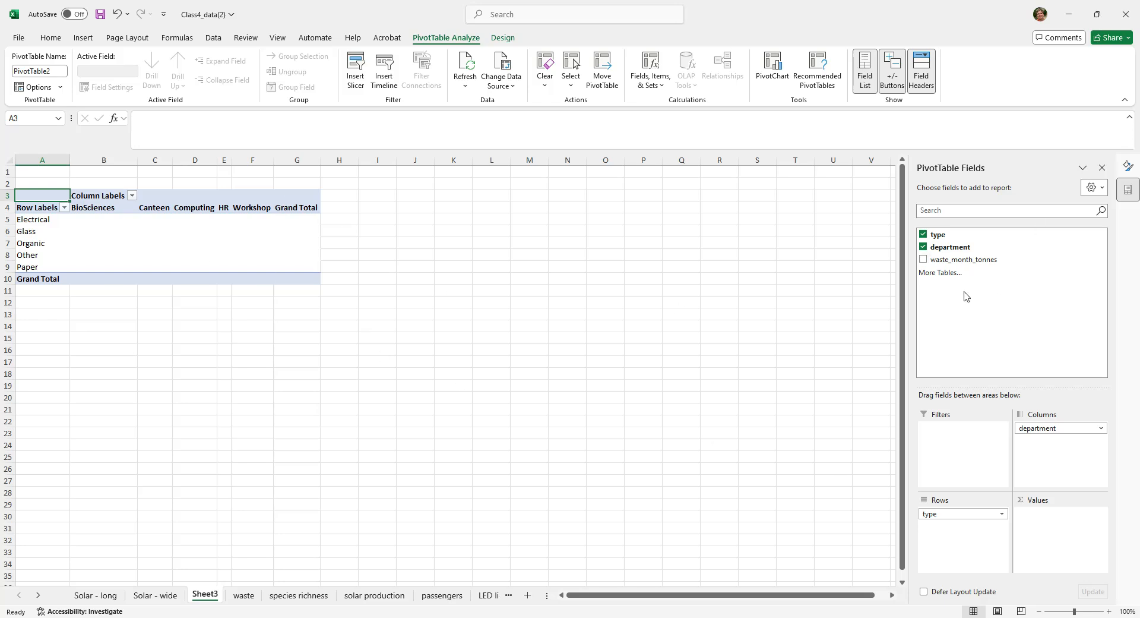
{"action": "left_click_drag", "start_coordinate": [924, 265], "coordinate": [1057, 527]}
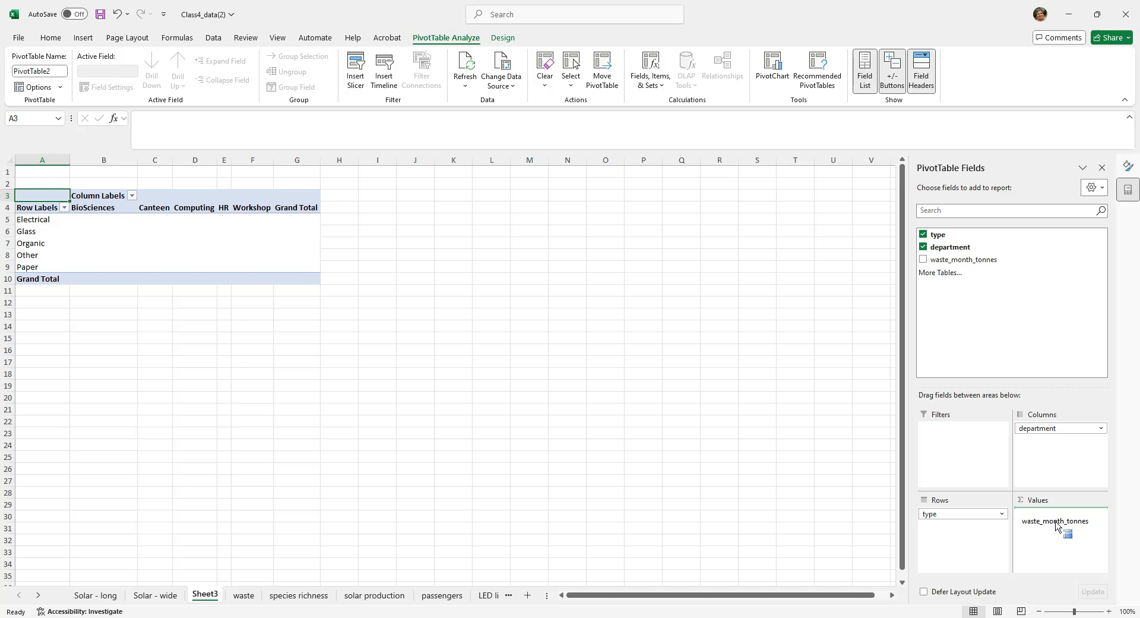
{"action": "left_click_drag", "start_coordinate": [1057, 526], "coordinate": [1058, 525]}
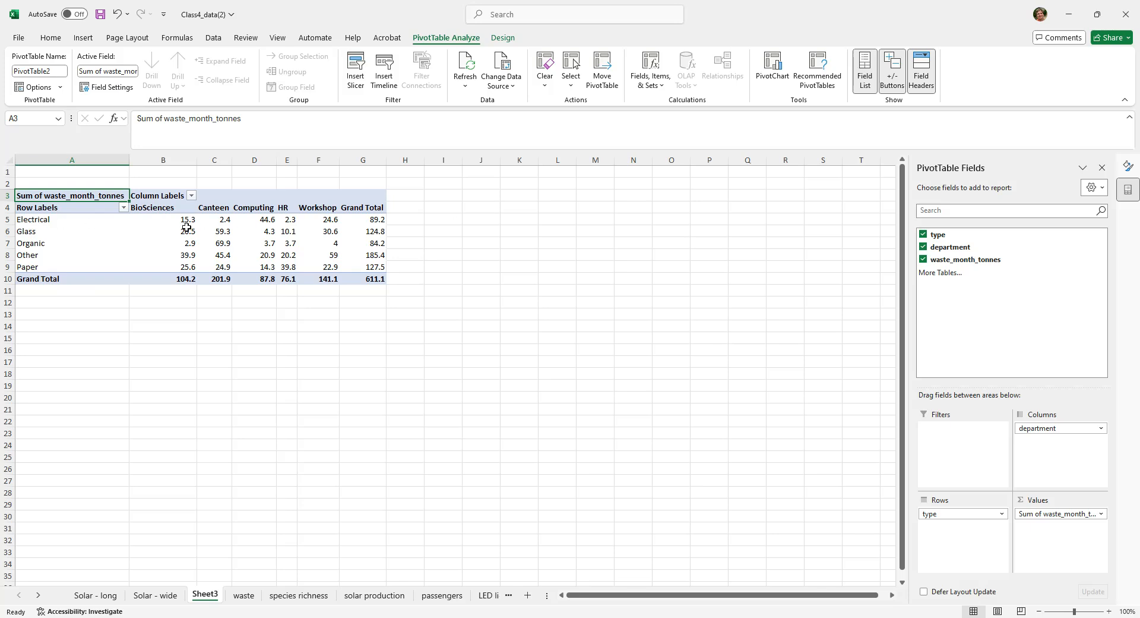
- Insert a 2-D clustered column PivotChart from A4:F9, then place it beside the PivotTable and enlarge it
{"action": "mouse_move", "coordinate": [265, 223]}
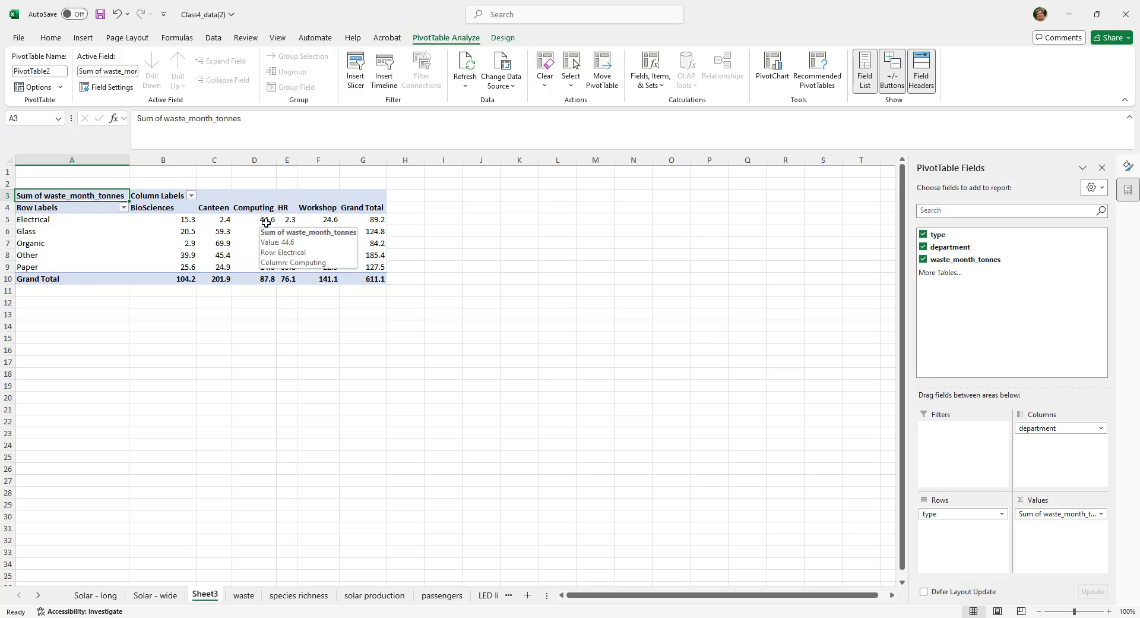
{"action": "mouse_move", "coordinate": [242, 260]}
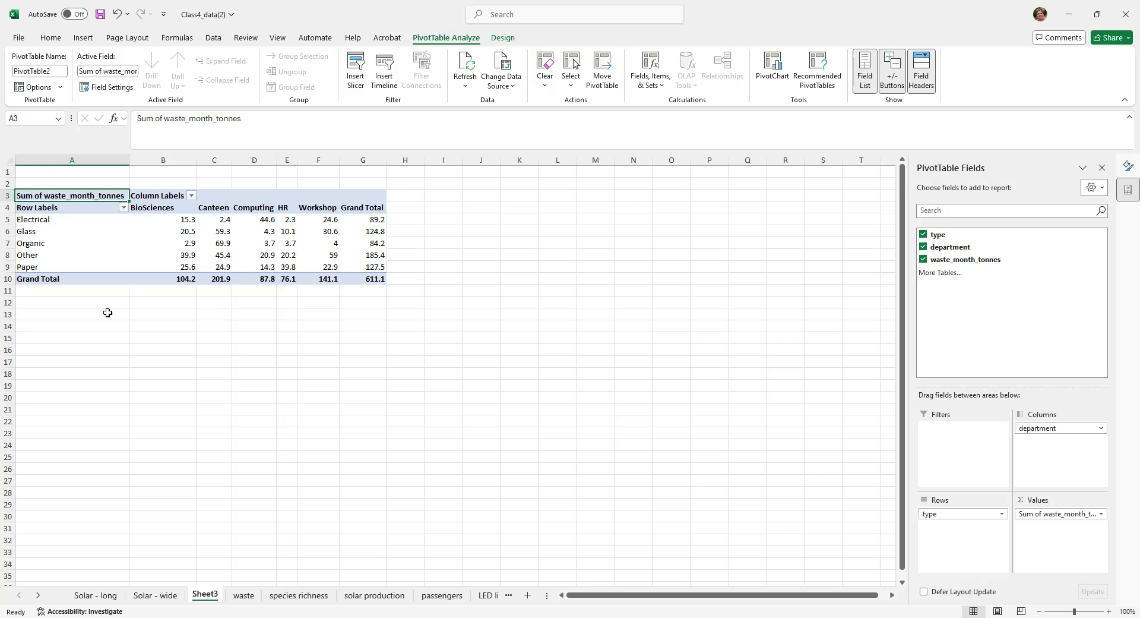
{"action": "left_click_drag", "start_coordinate": [43, 207], "coordinate": [335, 269]}
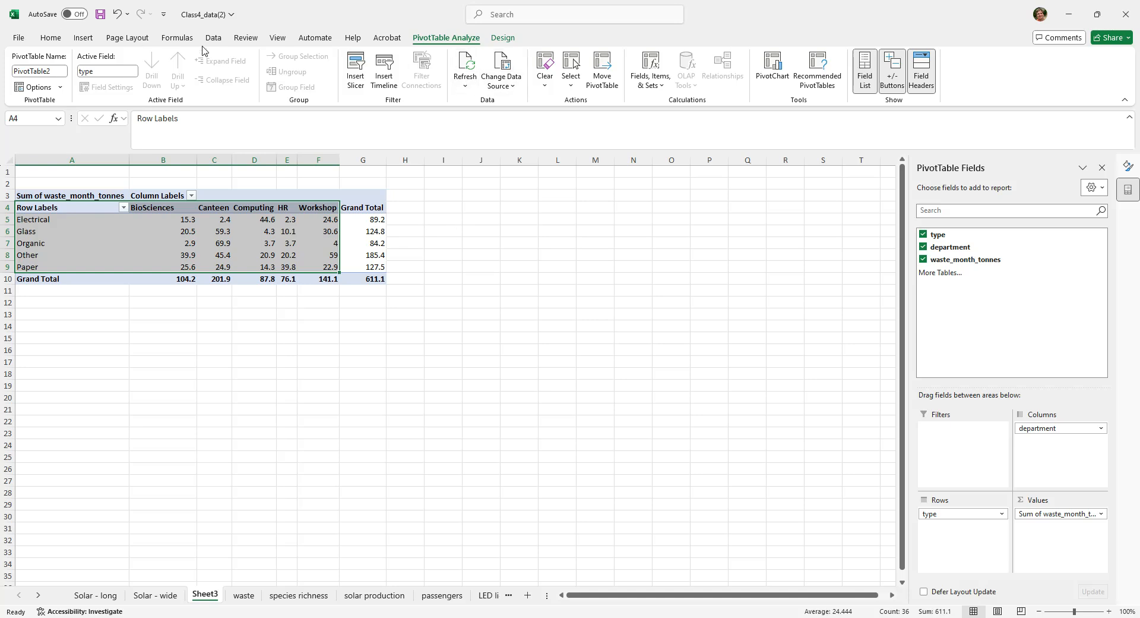
{"action": "left_click", "coordinate": [83, 40]}
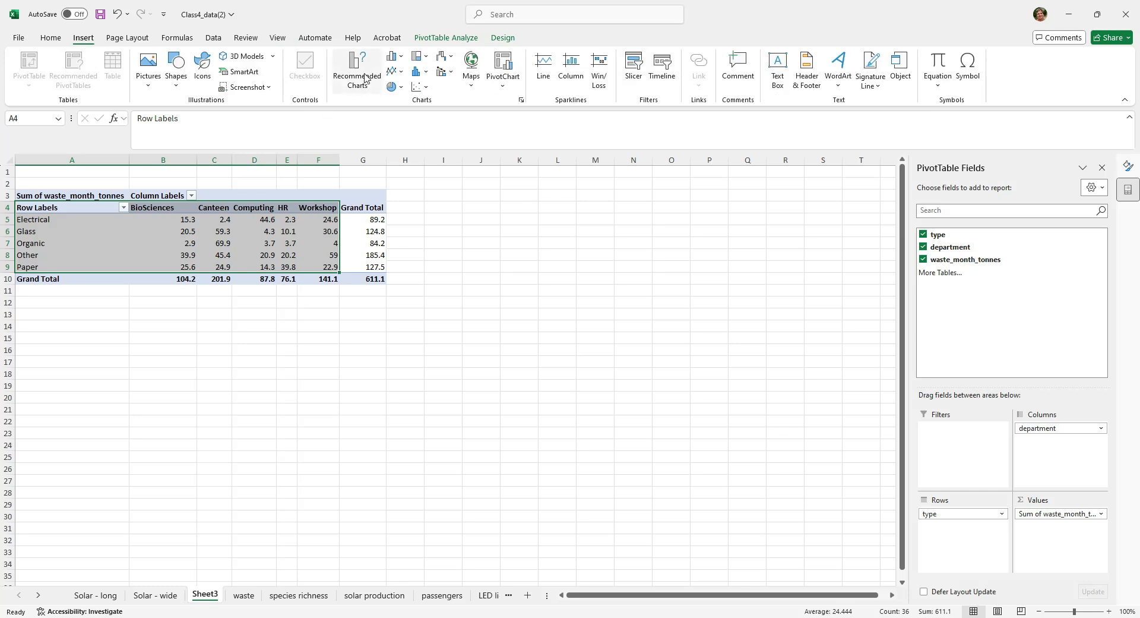
{"action": "left_click", "coordinate": [395, 57]}
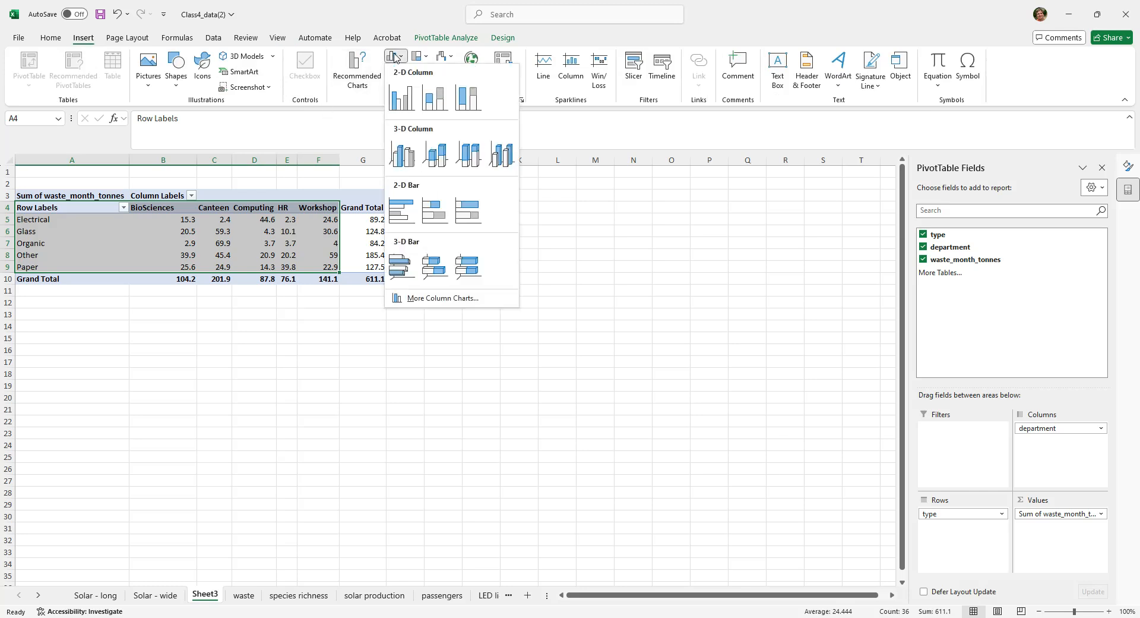
{"action": "left_click", "coordinate": [403, 95]}
{"action": "left_click_drag", "start_coordinate": [502, 292], "coordinate": [547, 242]}
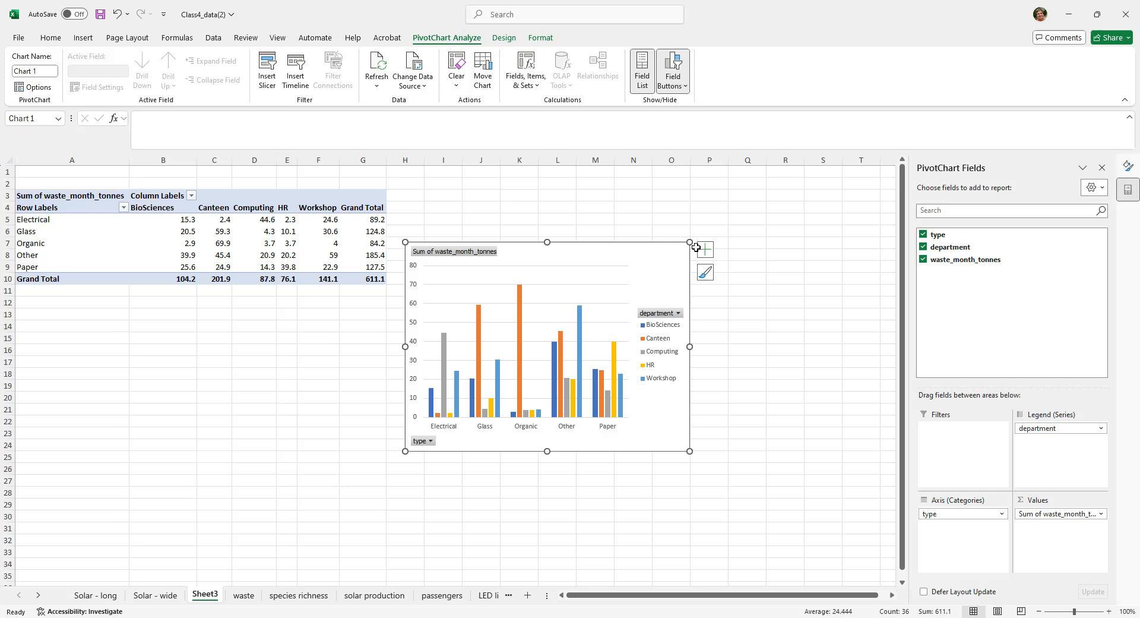
{"action": "left_click_drag", "start_coordinate": [689, 243], "coordinate": [760, 202]}
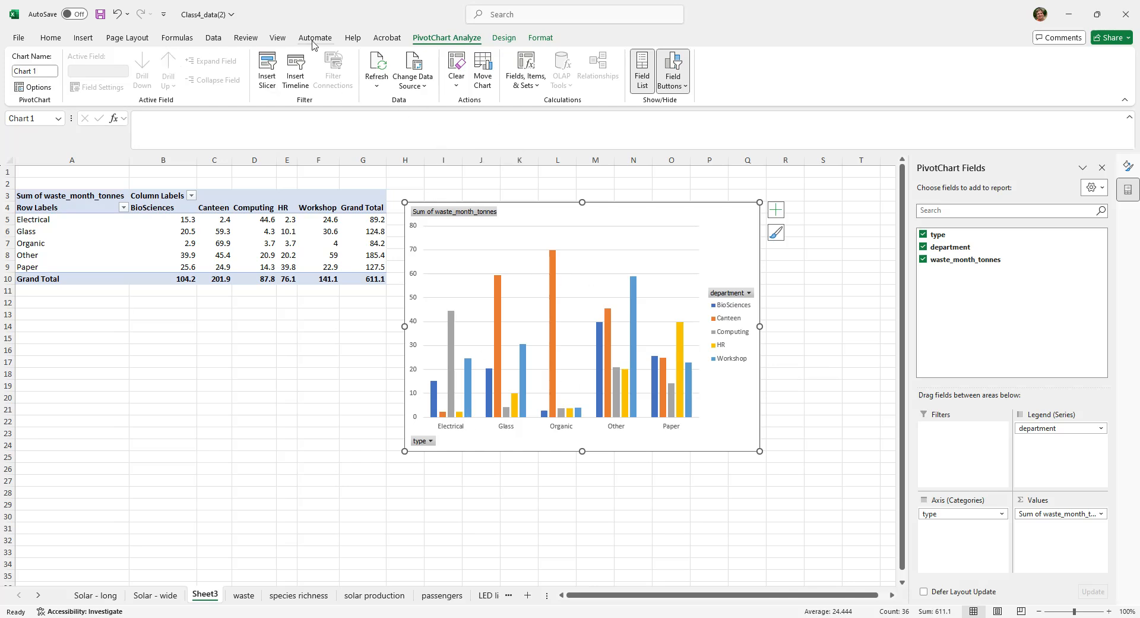
- Switch the PivotChart's rows and columns to group by department, and switch them back to group by type
{"action": "left_click", "coordinate": [508, 39]}
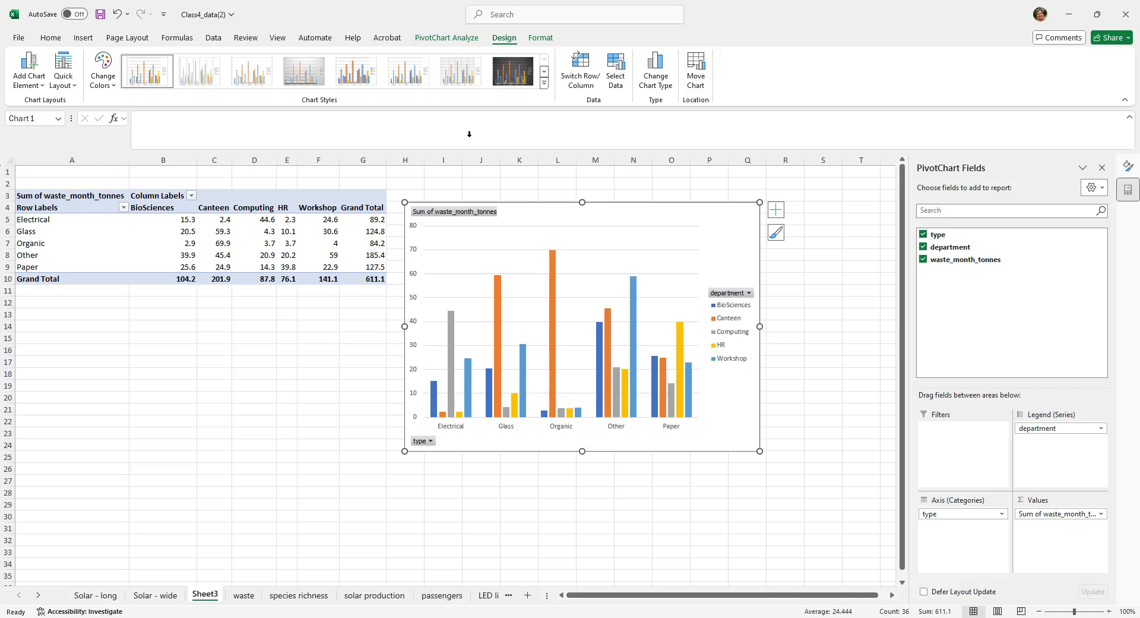
{"action": "left_click", "coordinate": [578, 79]}
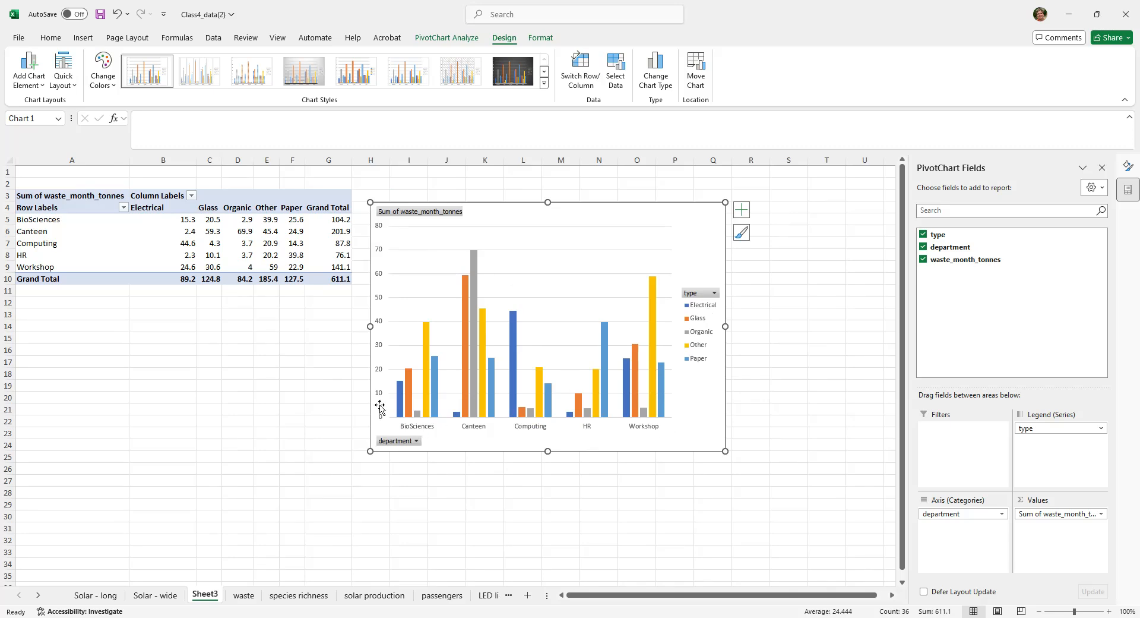
{"action": "left_click", "coordinate": [581, 74]}
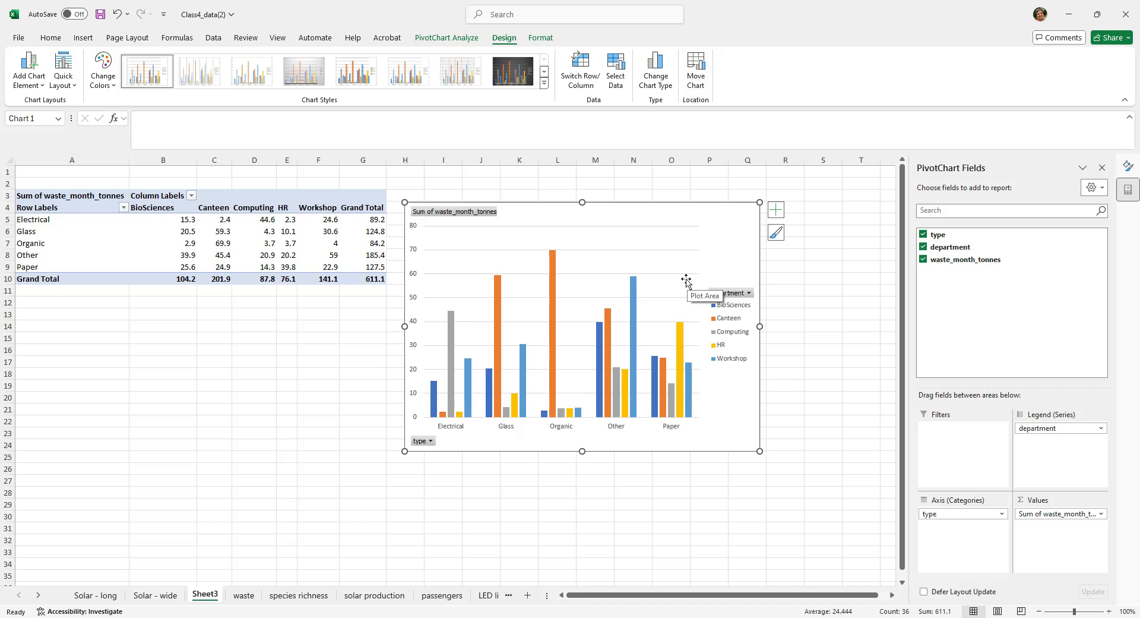
- Turn off the primary vertical axis of the PivotChart
{"action": "left_click", "coordinate": [24, 72]}
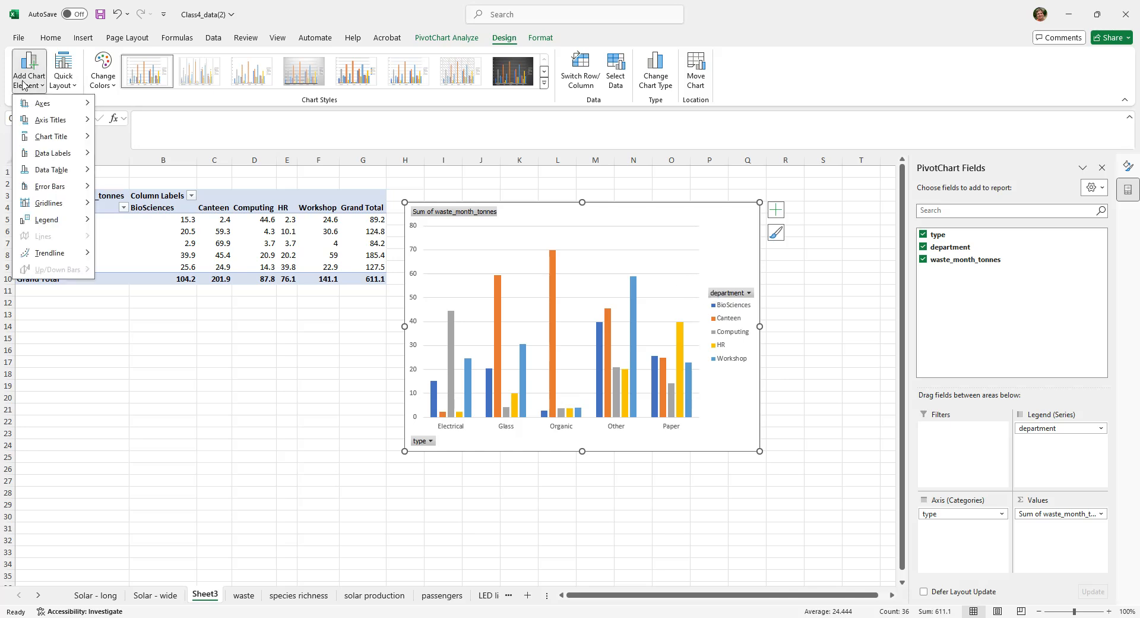
{"action": "mouse_move", "coordinate": [43, 110]}
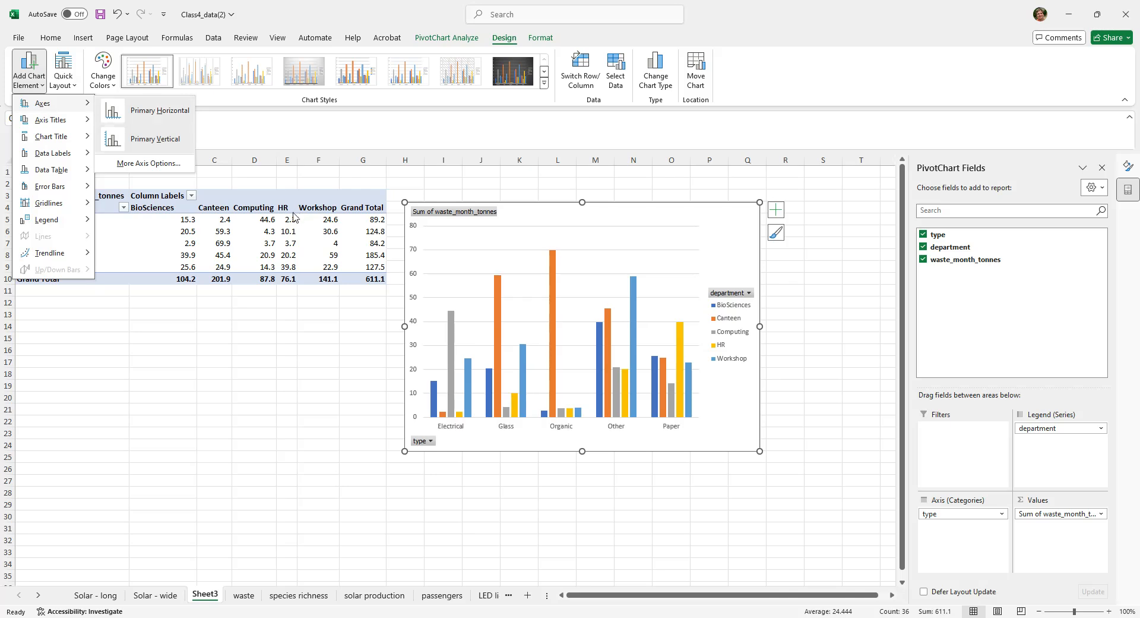
{"action": "left_click", "coordinate": [123, 139]}
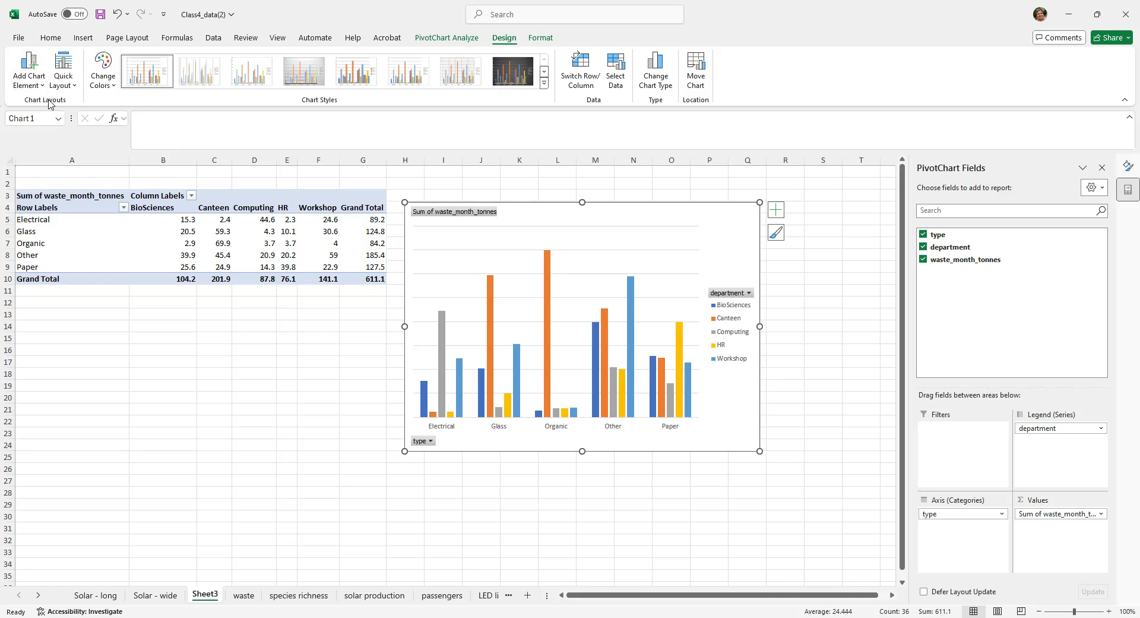
- Add a primary vertical axis title to the PivotChart with the text "Tonnes"
{"action": "left_click", "coordinate": [34, 88]}
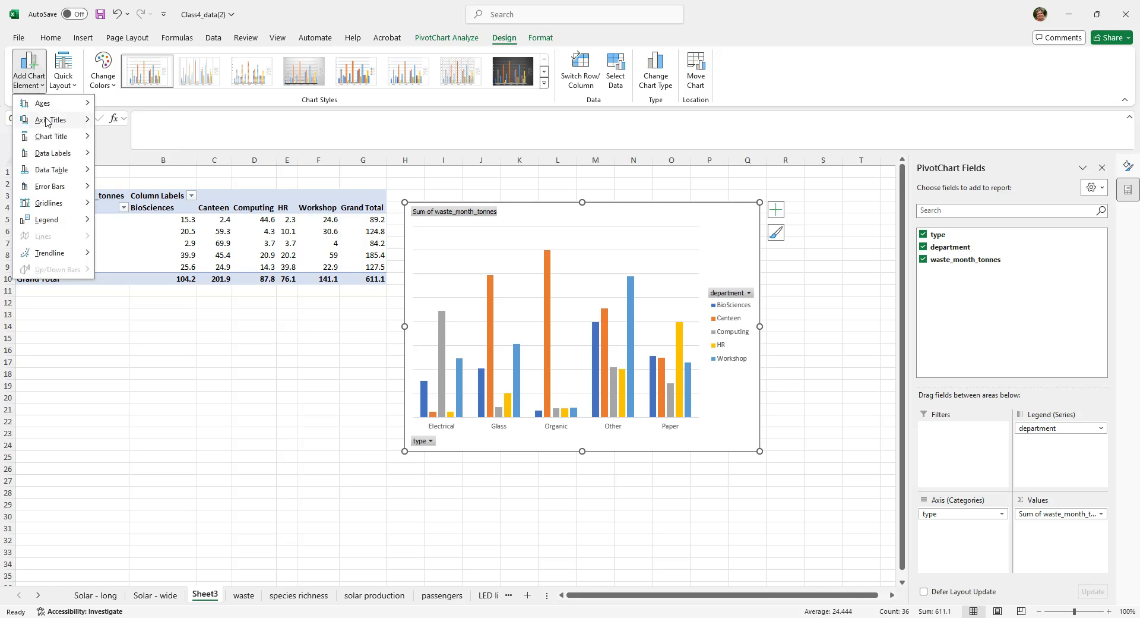
{"action": "left_click", "coordinate": [111, 156]}
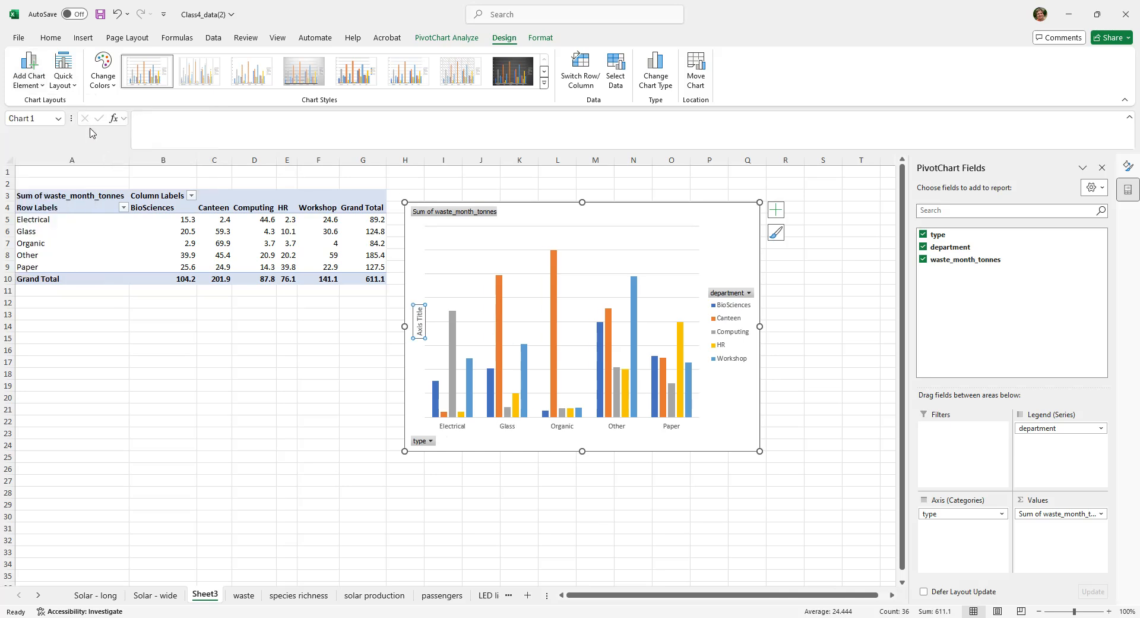
{"action": "left_click", "coordinate": [31, 83]}
{"action": "mouse_move", "coordinate": [54, 105]}
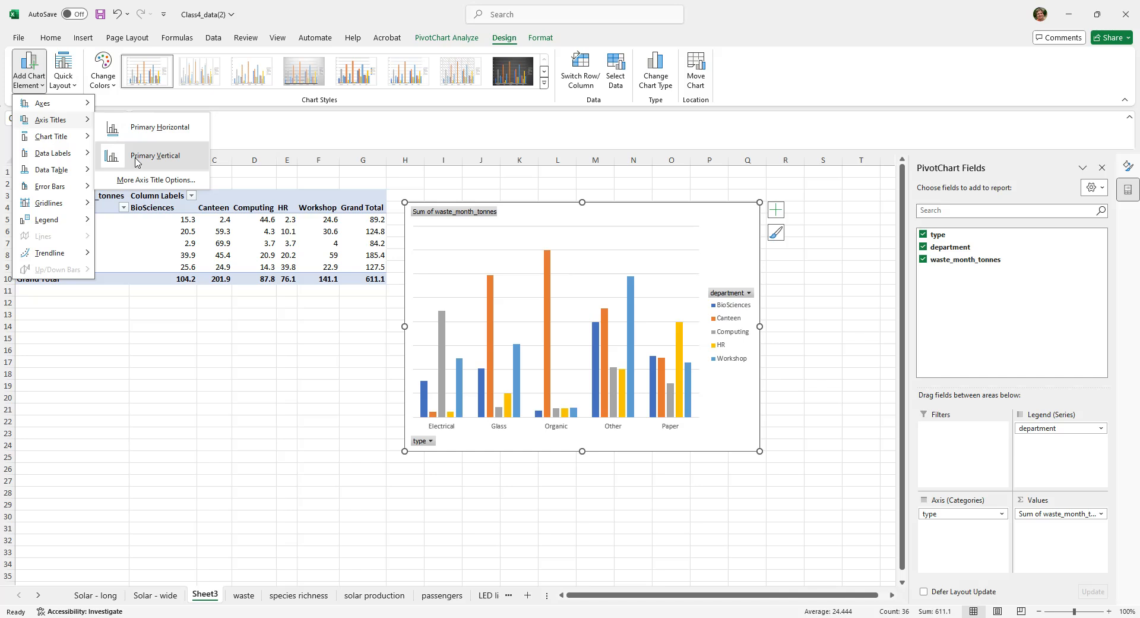
{"action": "left_click", "coordinate": [114, 155]}
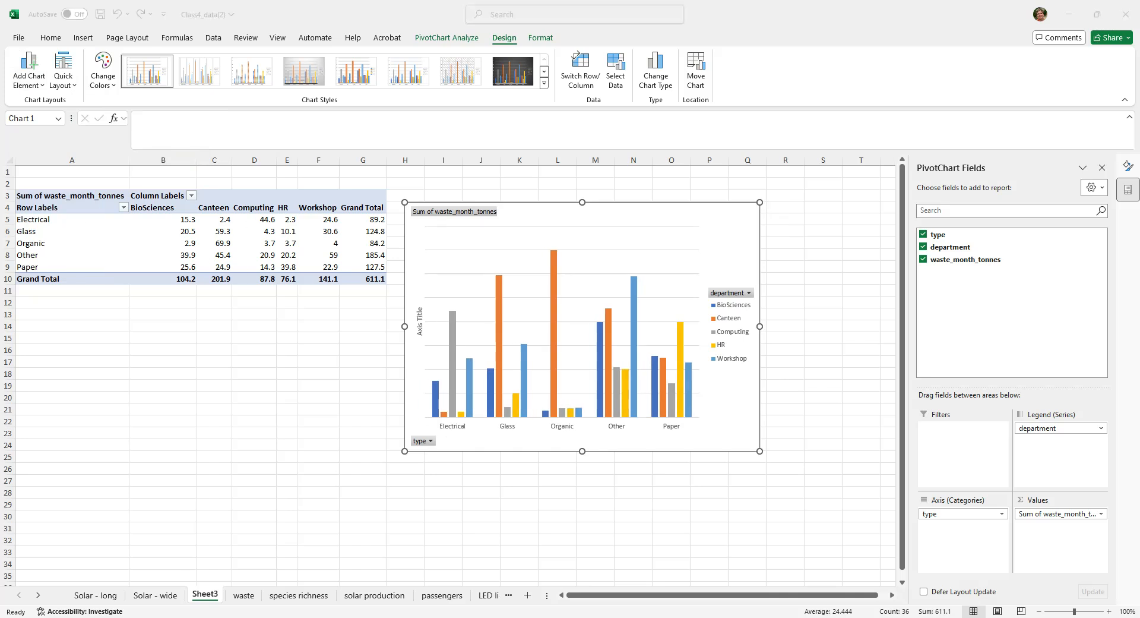
{"action": "left_click", "coordinate": [414, 327]}
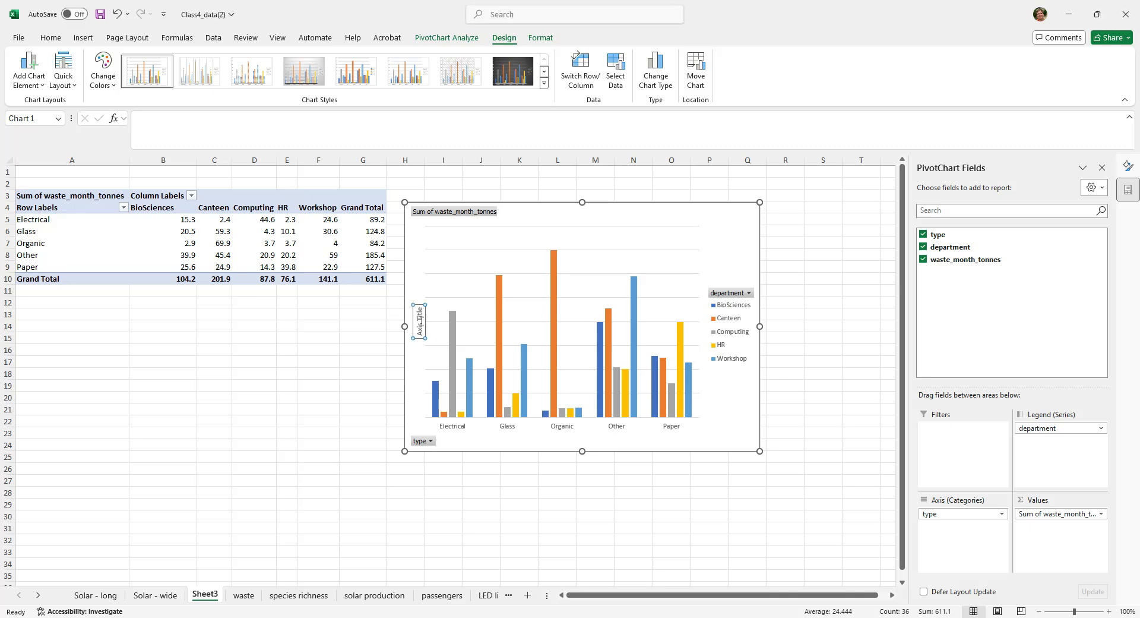
{"action": "left_click", "coordinate": [225, 132]}
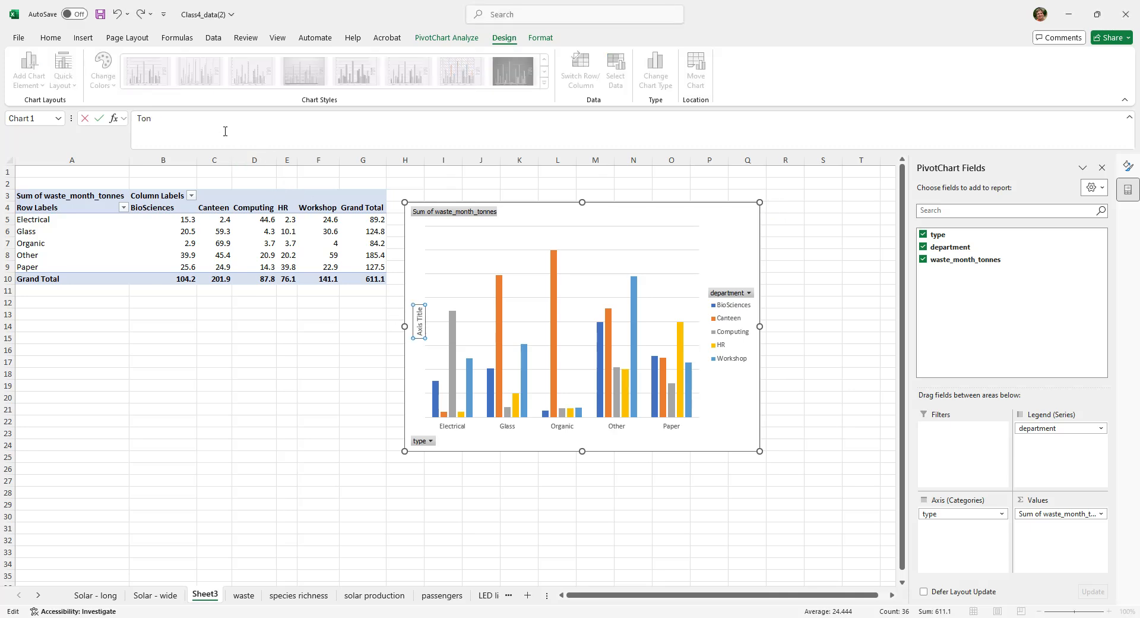
{"action": "type", "text": "Tonnes"}
{"action": "key", "text": "Return"}
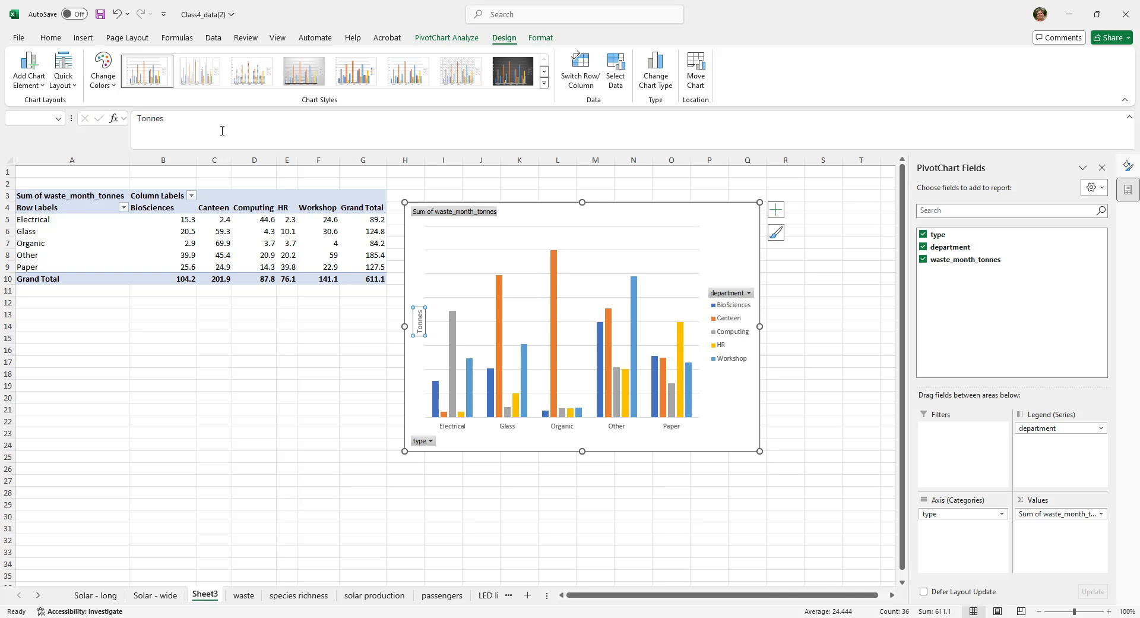
- Add a title above the PivotChart reading "Monthly waste by type and department"
{"action": "left_click", "coordinate": [30, 67]}
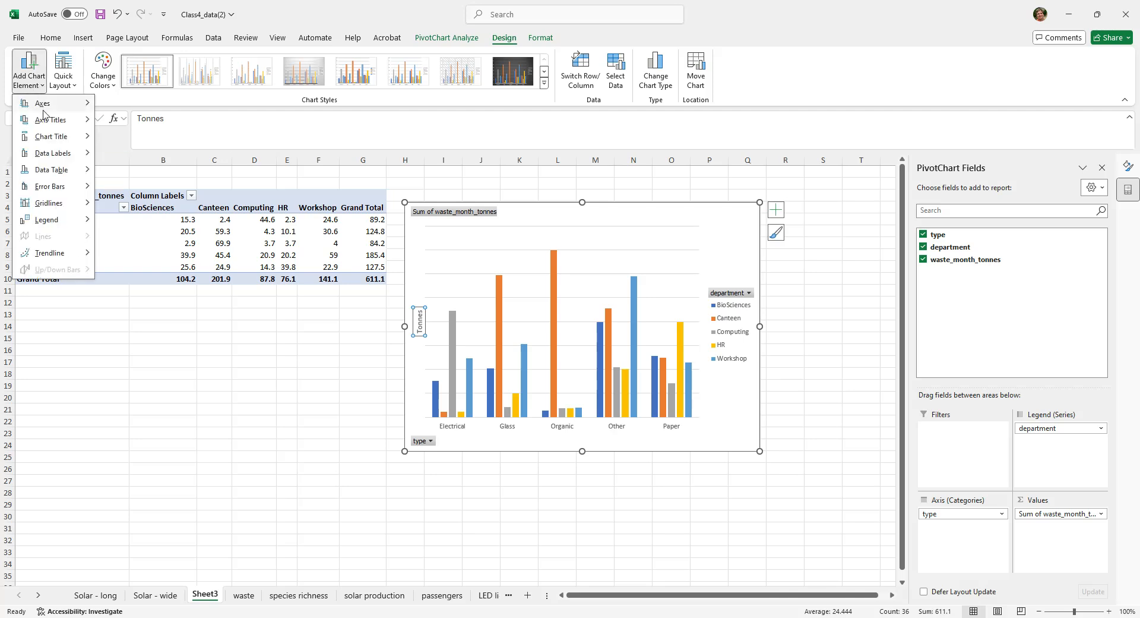
{"action": "mouse_move", "coordinate": [46, 140]}
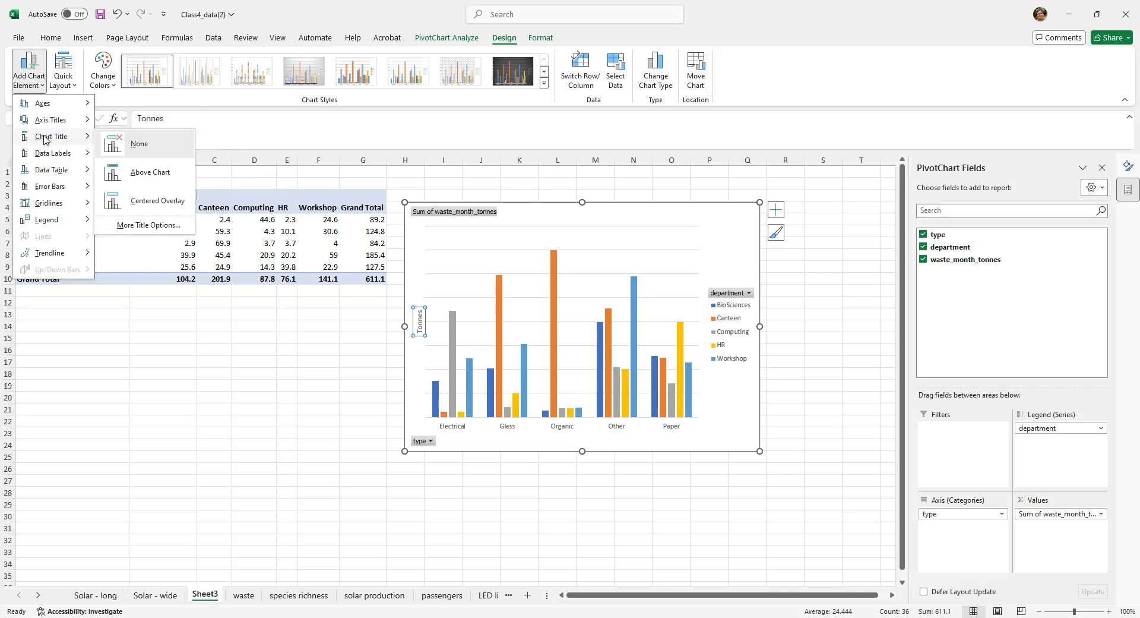
{"action": "left_click", "coordinate": [150, 179]}
{"action": "left_click", "coordinate": [574, 231]}
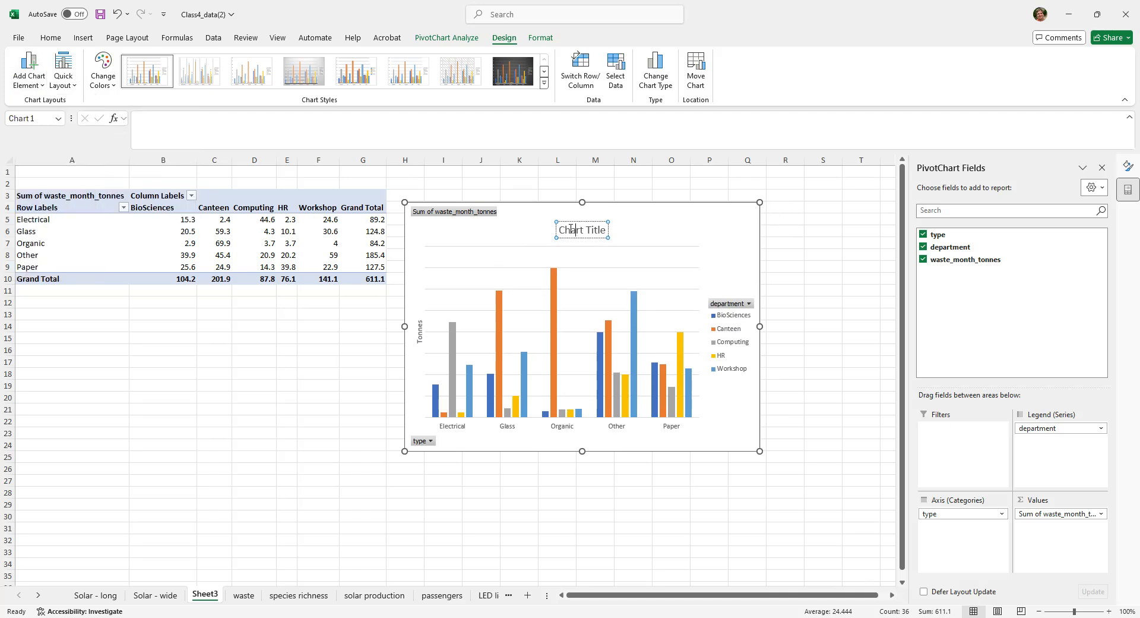
{"action": "left_click_drag", "start_coordinate": [562, 231], "coordinate": [608, 230]}
{"action": "type", "text": "M"}
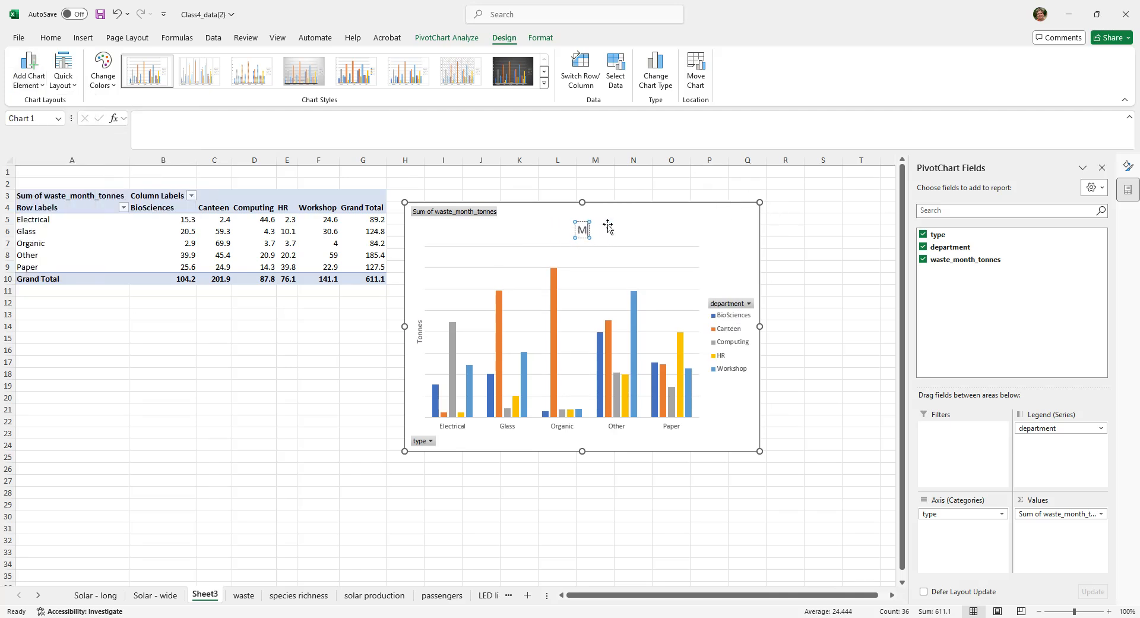
{"action": "type", "text": "onthly"}
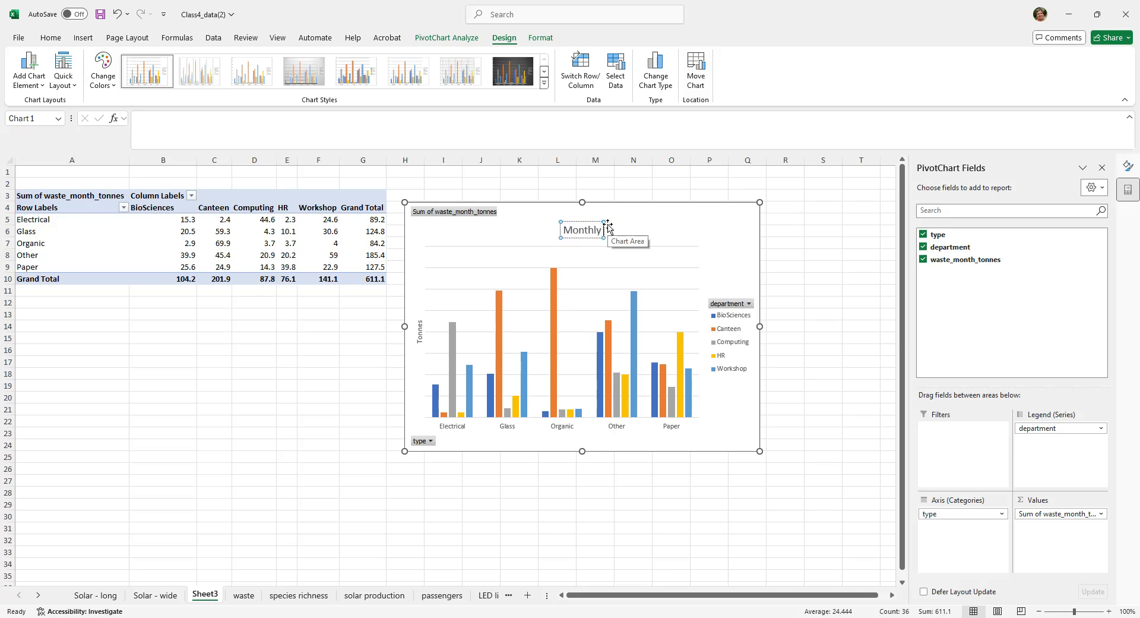
{"action": "type", "text": " wate by"}
{"action": "key", "text": "BackSpace"}
{"action": "key", "text": "BackSpace"}
{"action": "key", "text": "BackSpace"}
{"action": "key", "text": "BackSpace"}
{"action": "key", "text": "BackSpace"}
{"action": "type", "text": "ste by type and"}
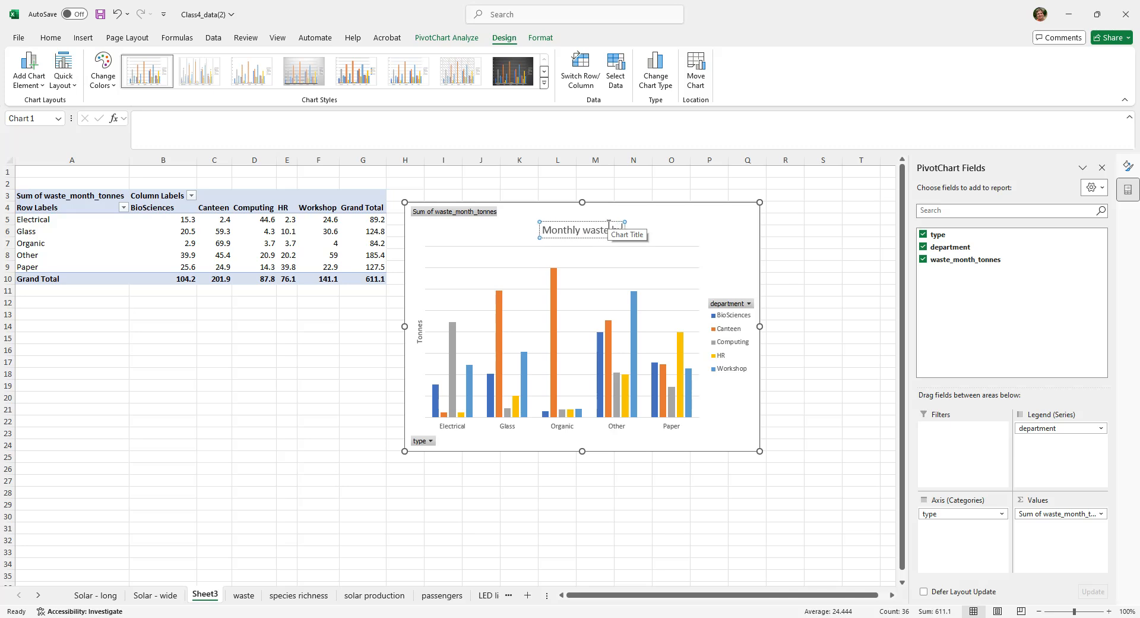
{"action": "type", "text": " department"}
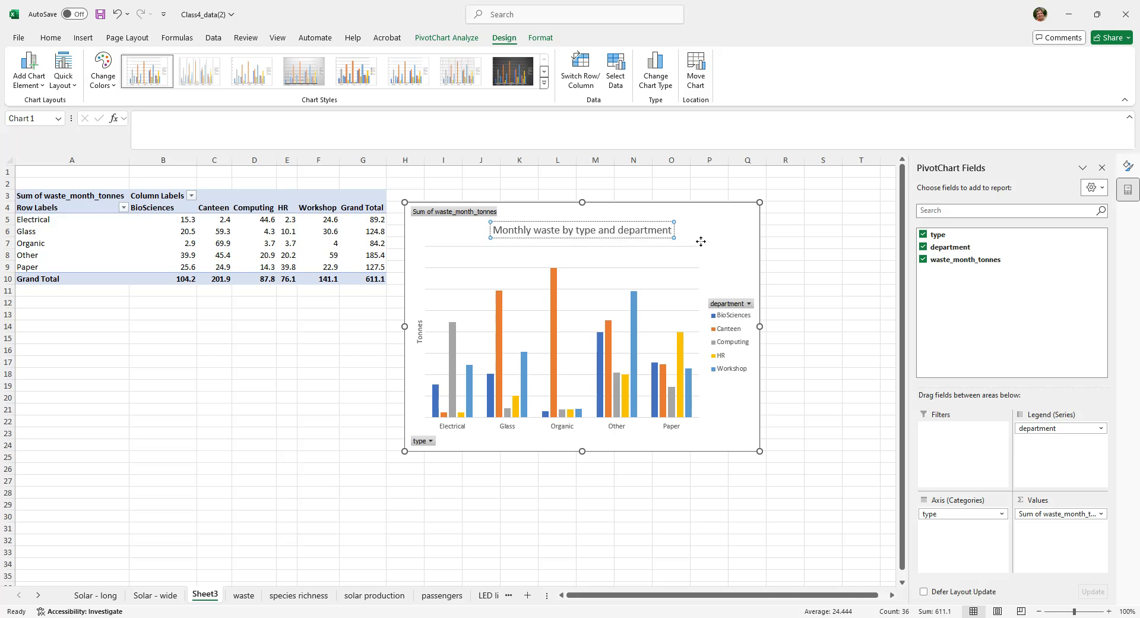
{"action": "left_click_drag", "start_coordinate": [692, 243], "coordinate": [694, 243]}
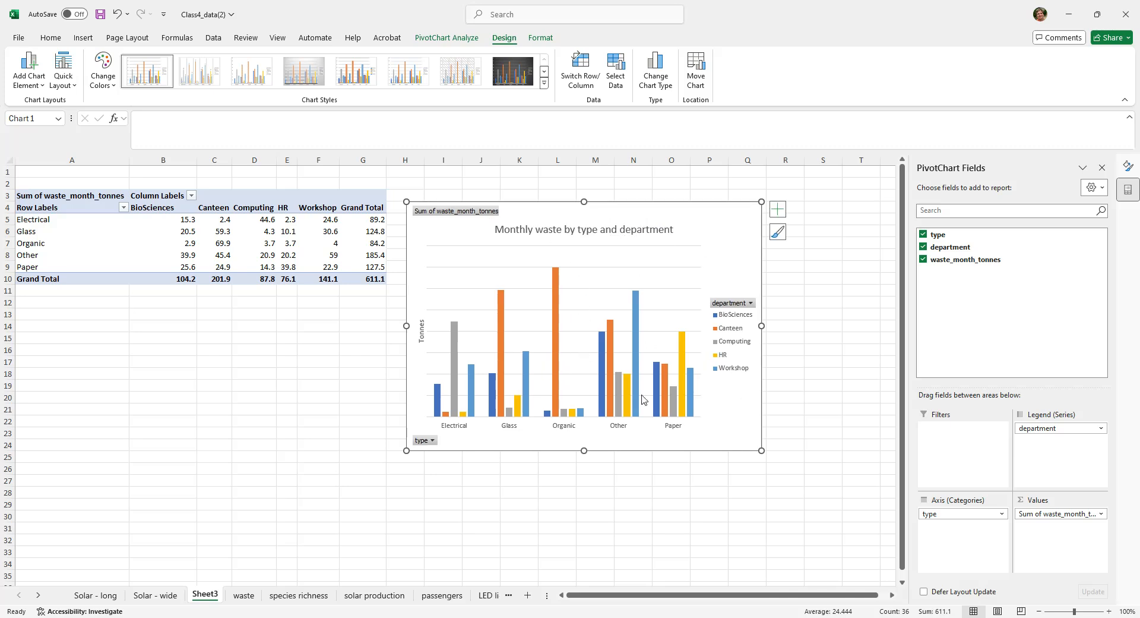